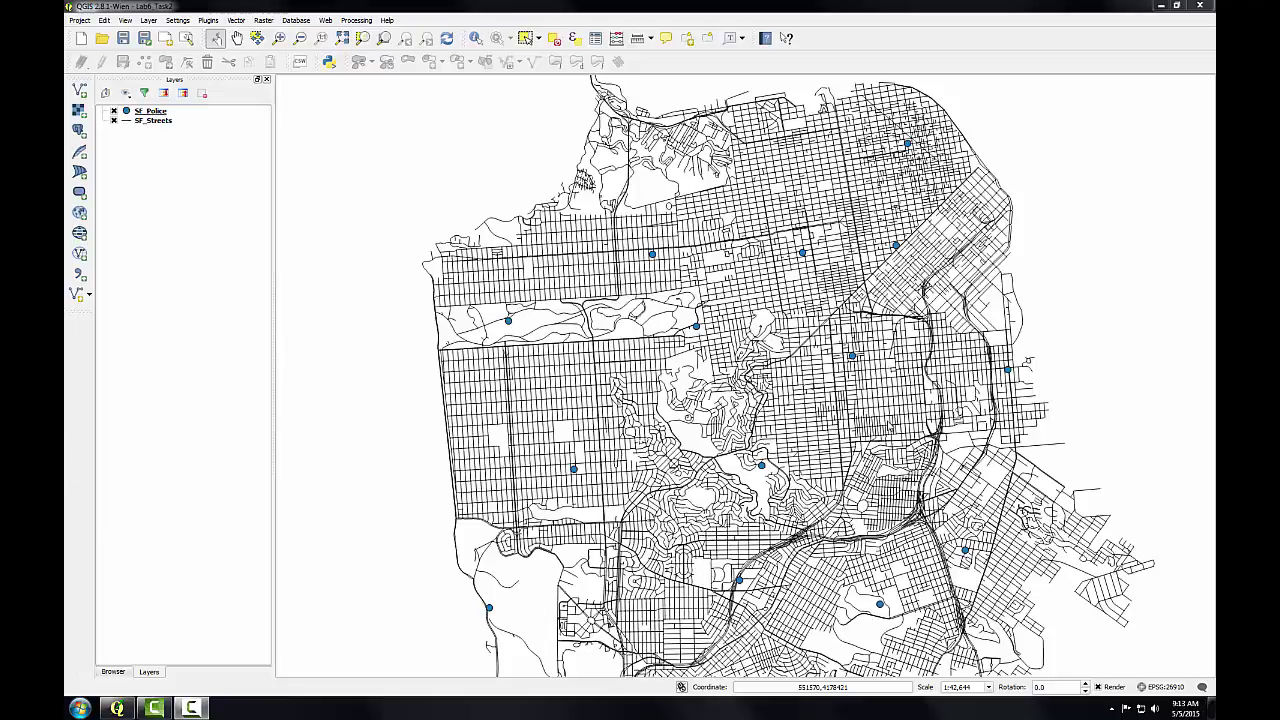
Enable the GRASS plugin in the Plugin Manager's Installed list
click(208, 20)
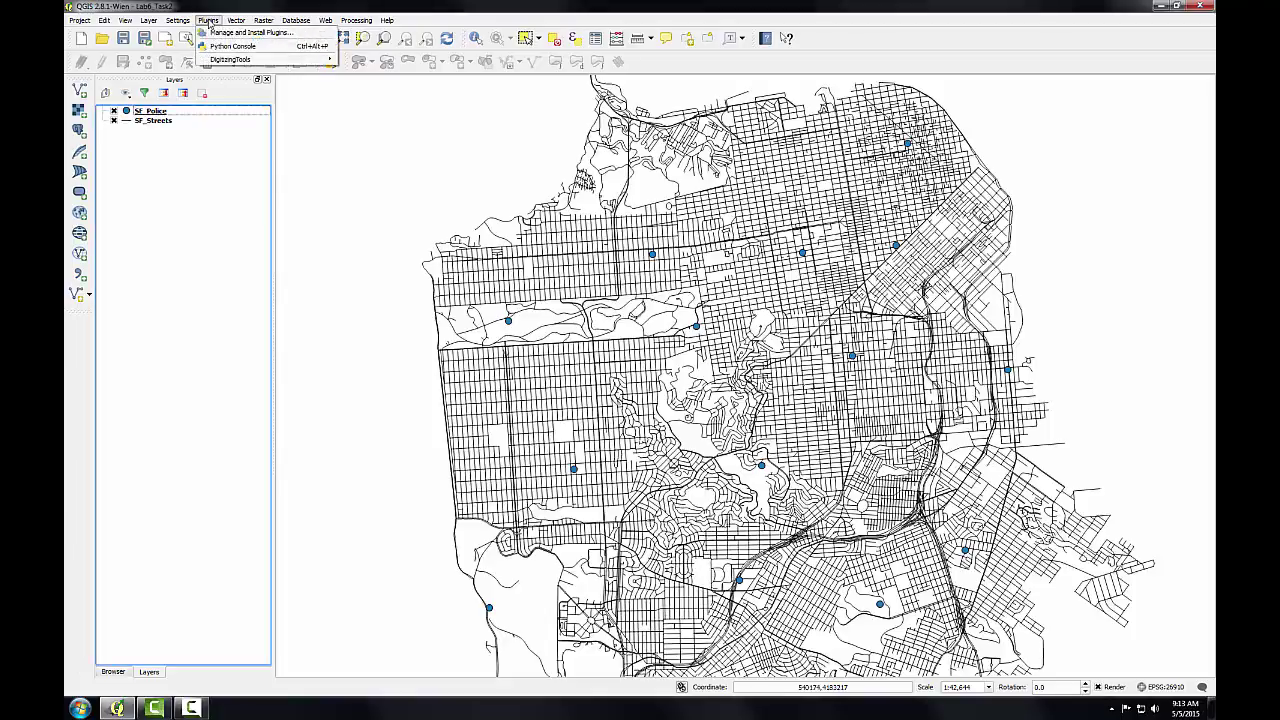
click(222, 33)
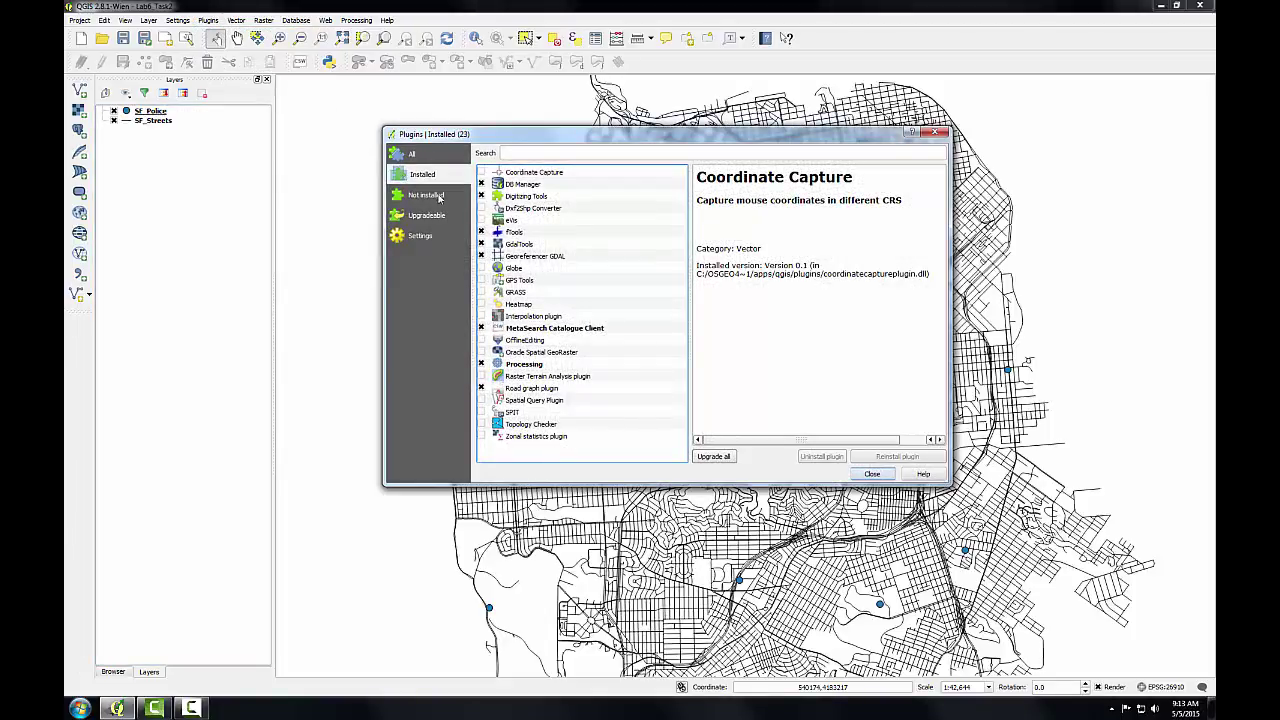
click(488, 292)
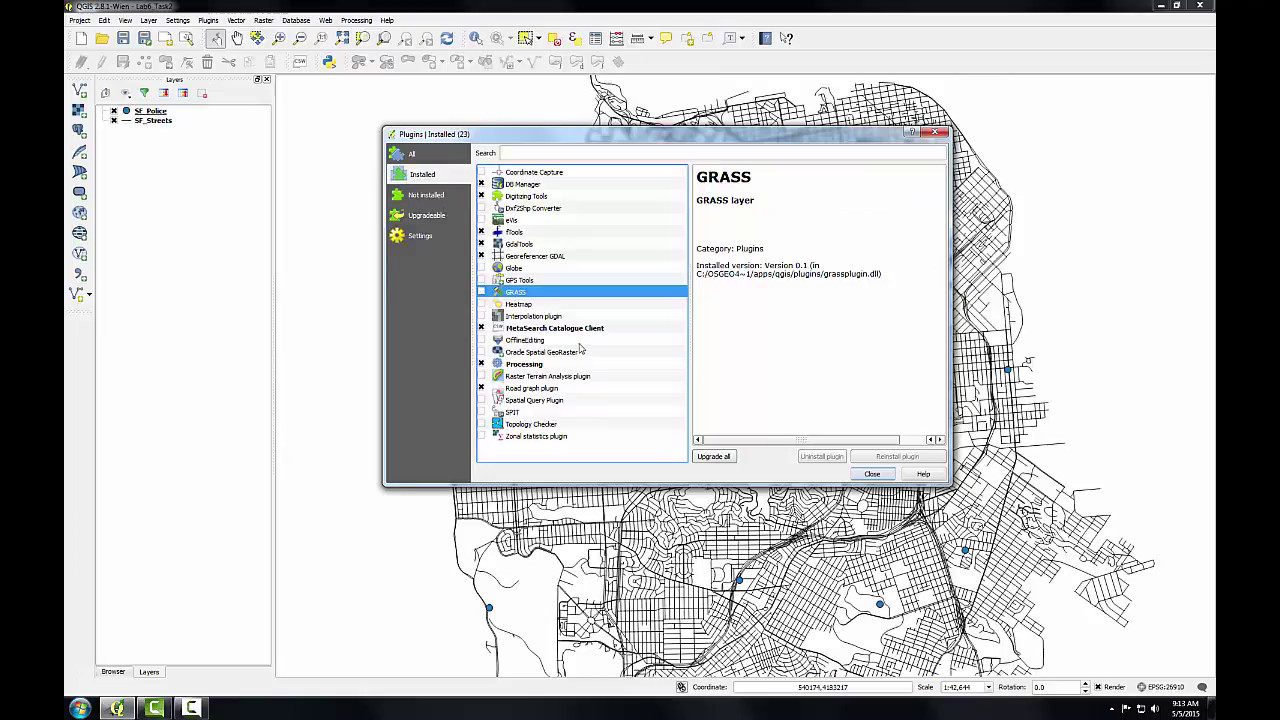
click(481, 291)
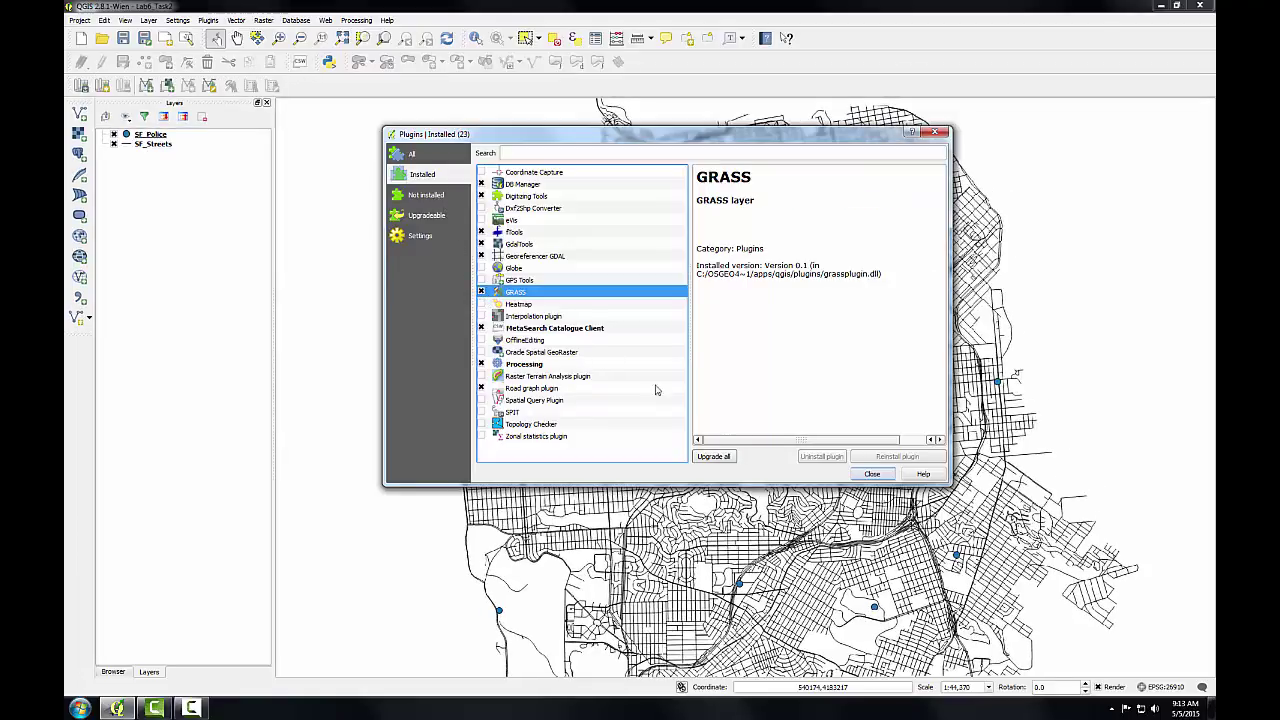
click(870, 474)
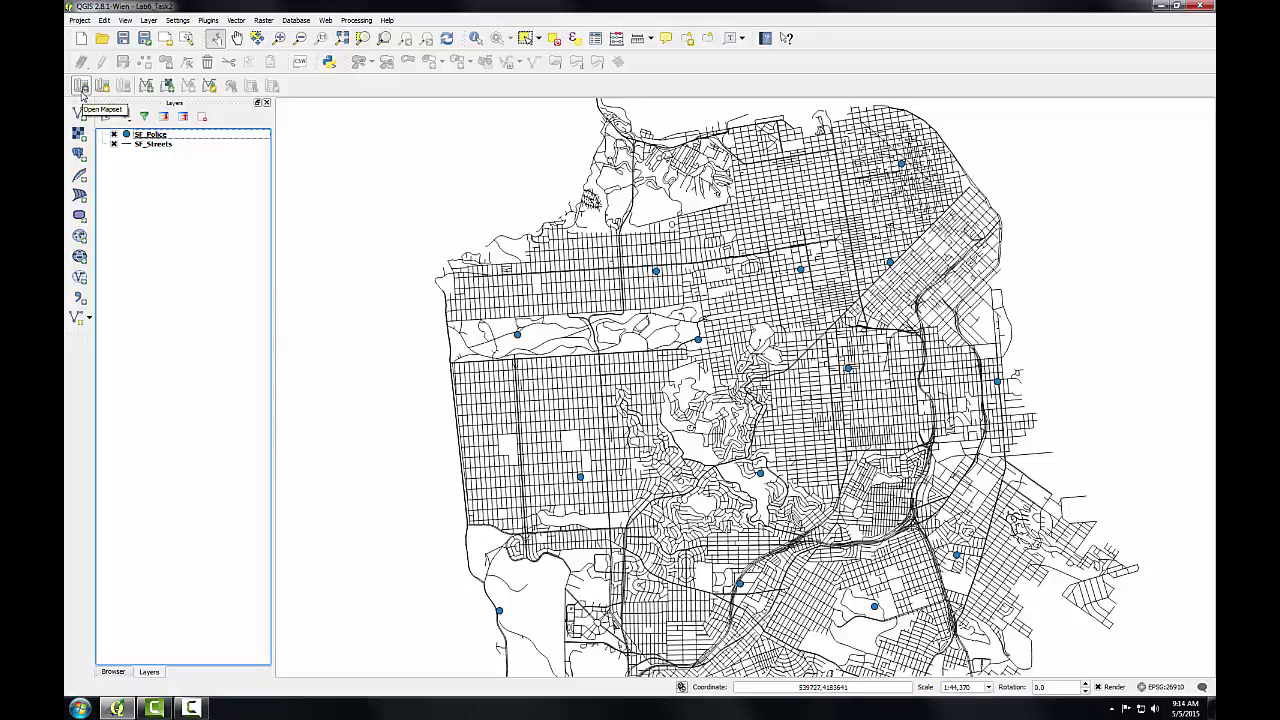
Open the MyData mapset in the Lab6_SanFrancisco GRASS location
click(81, 87)
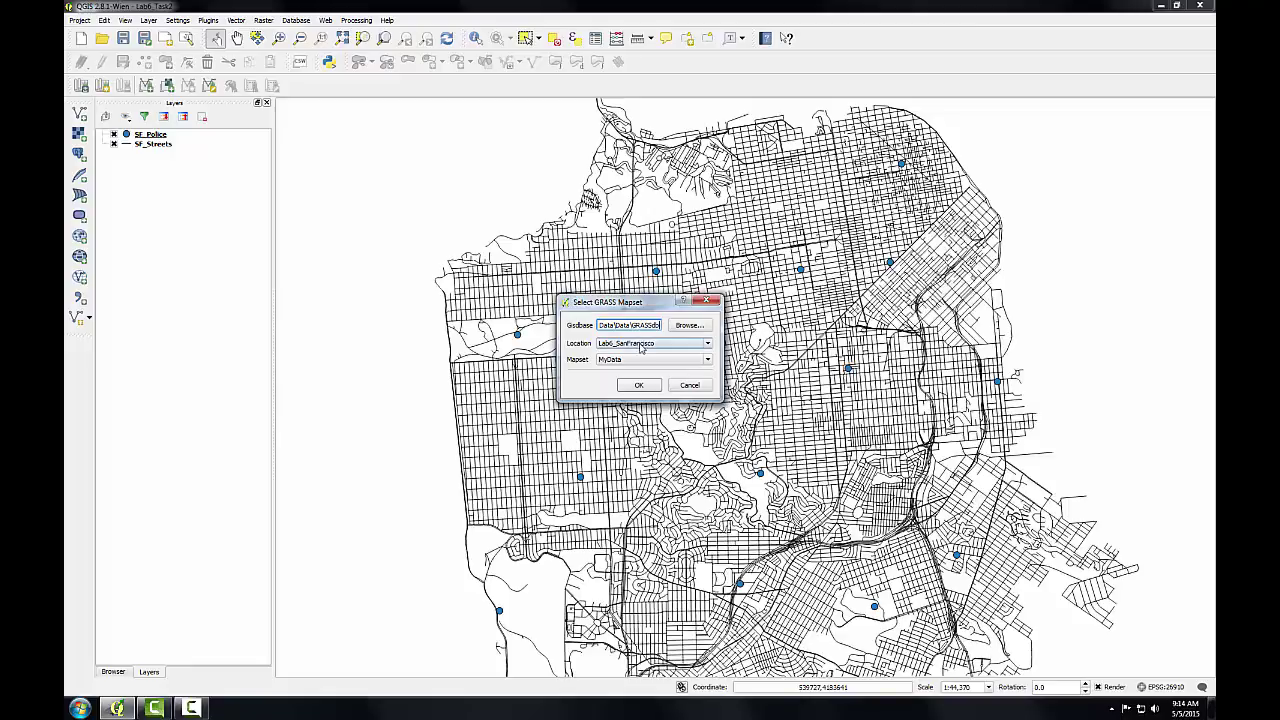
click(626, 361)
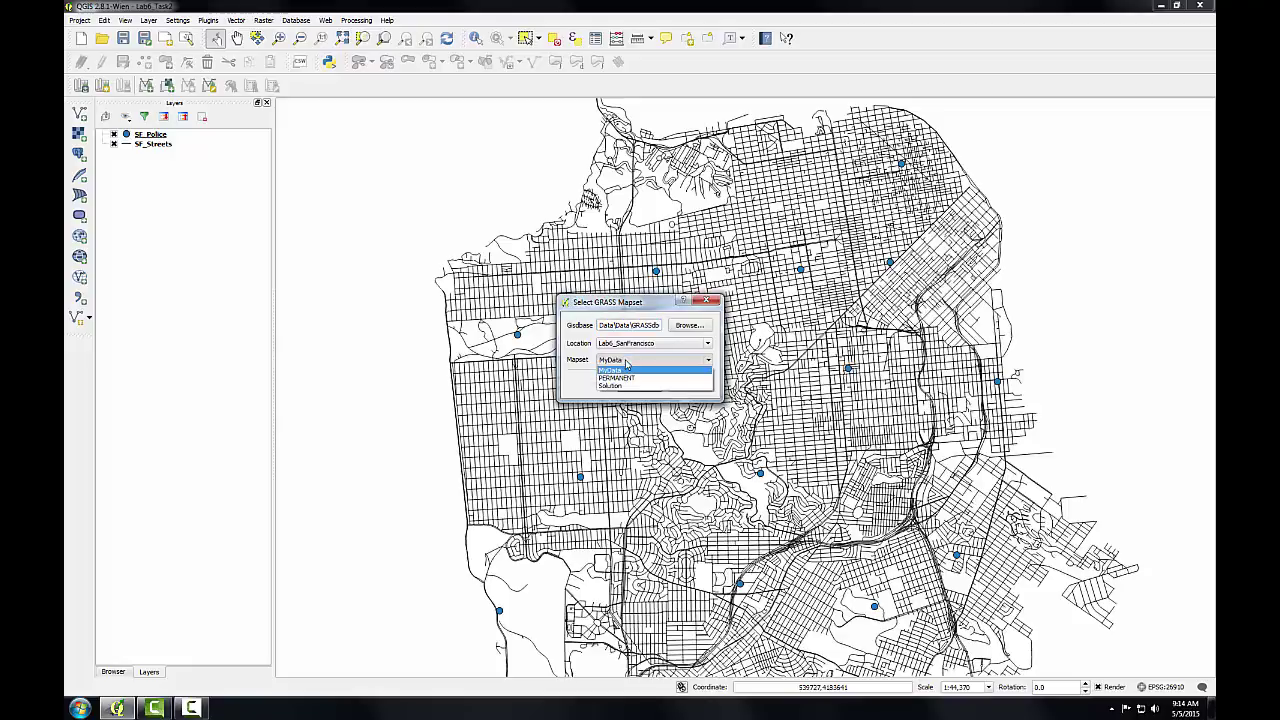
click(626, 369)
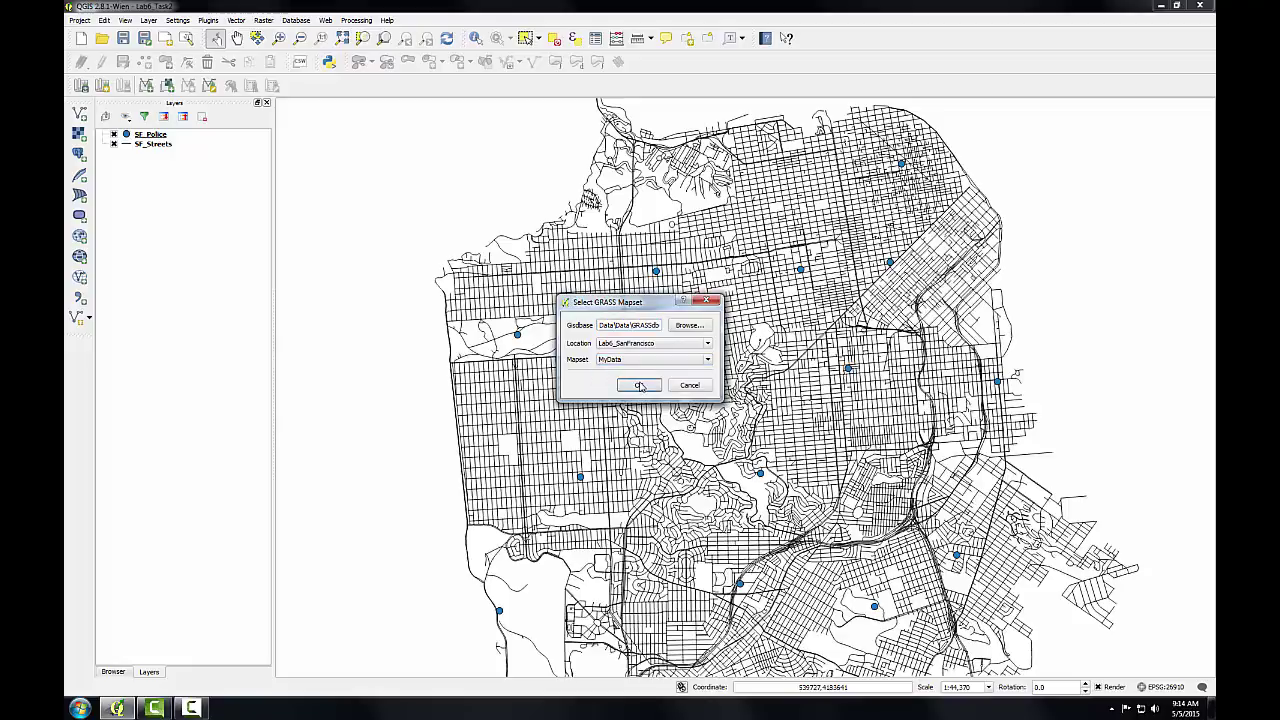
click(640, 386)
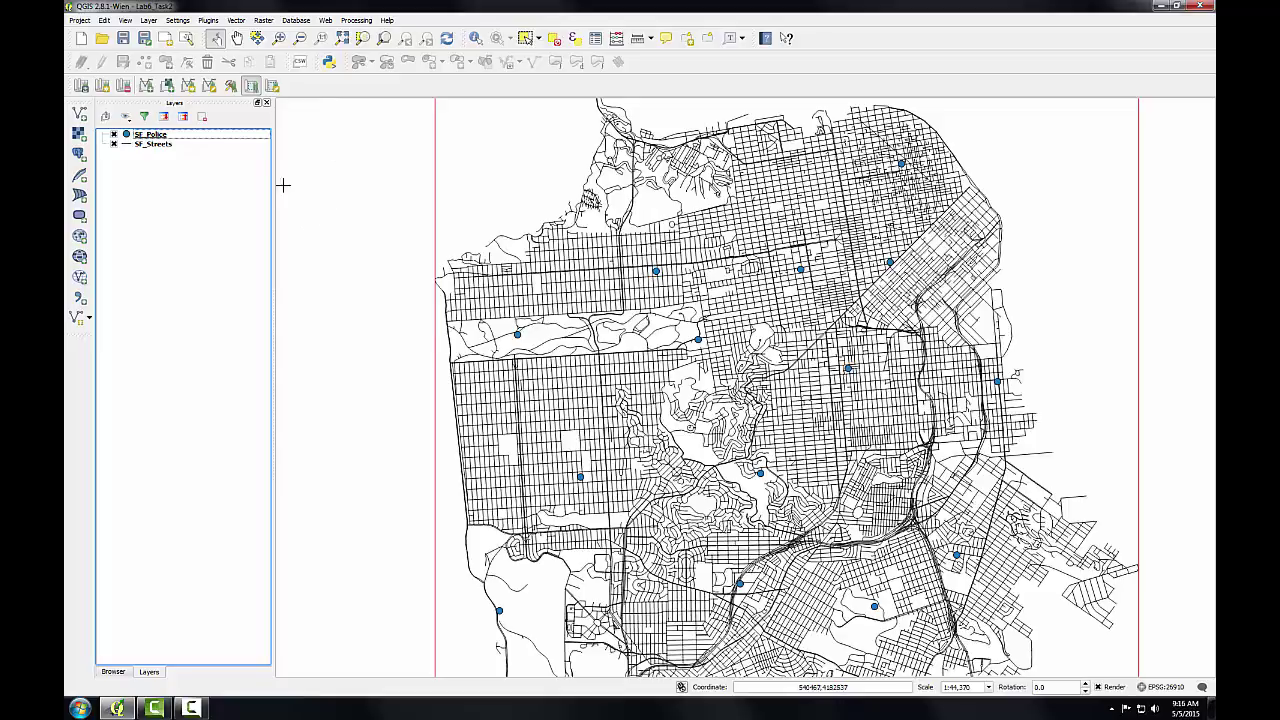
Open the GRASS Tools window and look over its Modules List and Browser
click(230, 87)
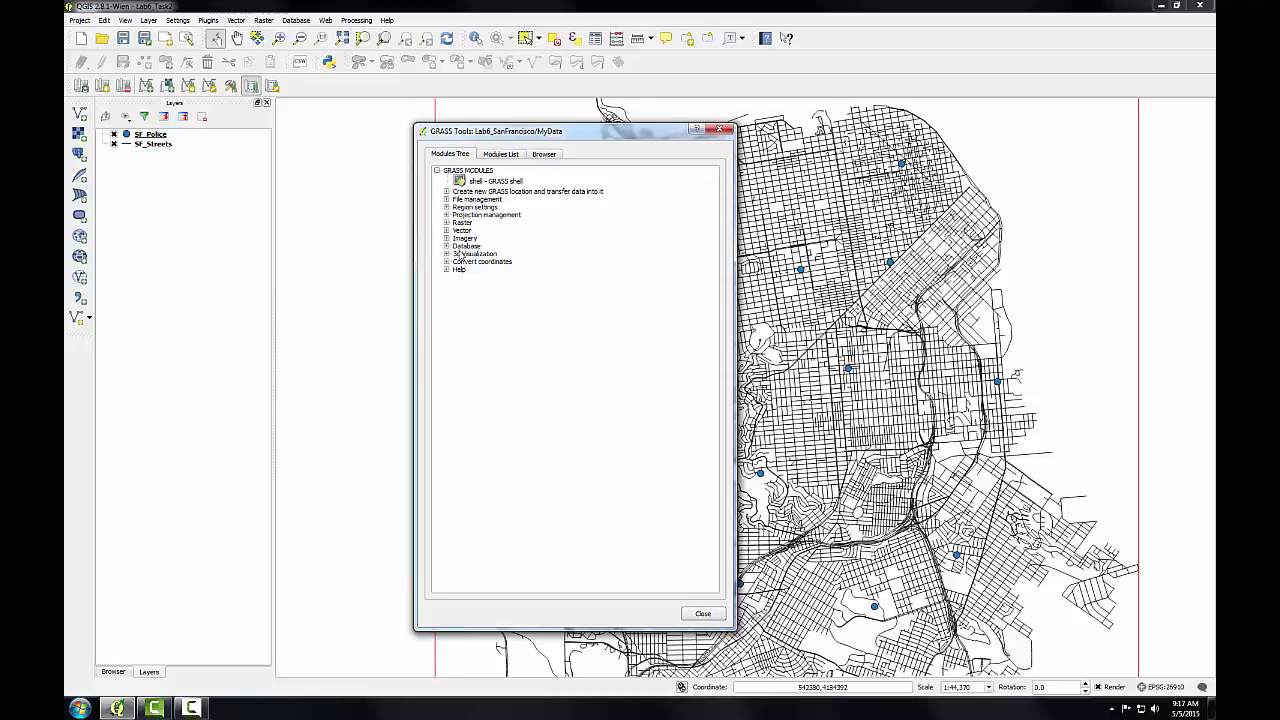
click(501, 155)
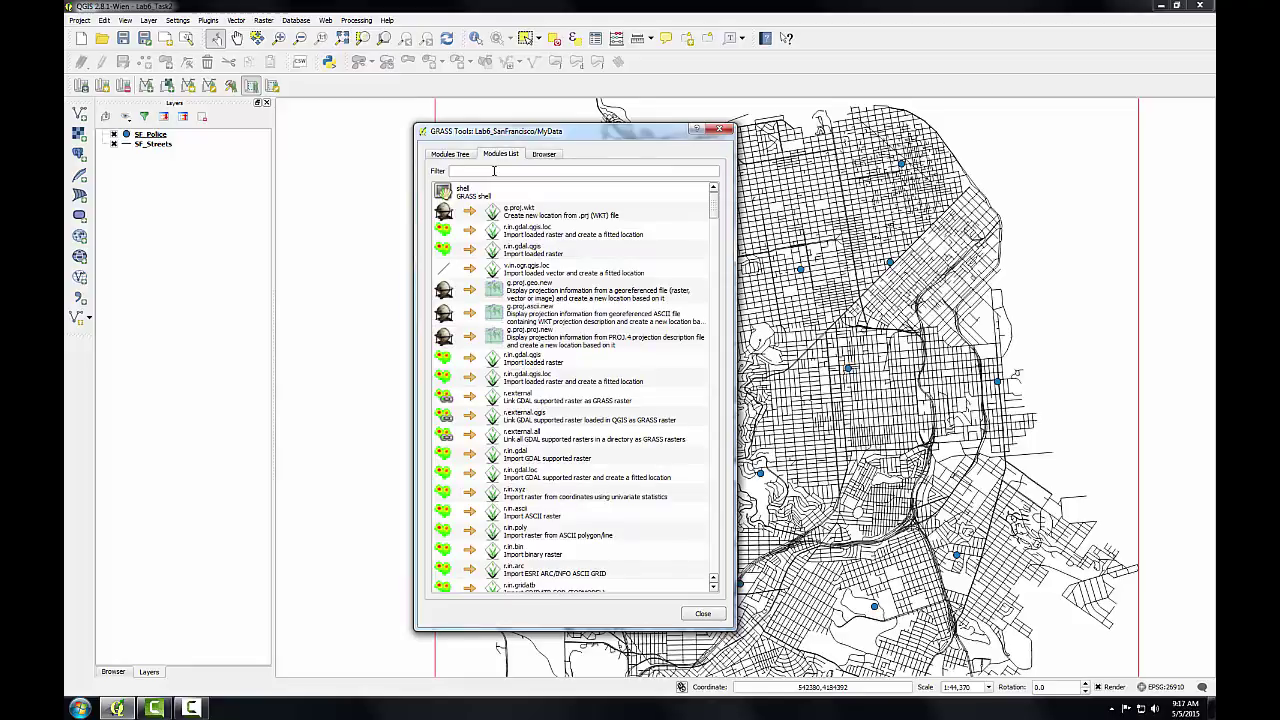
click(544, 154)
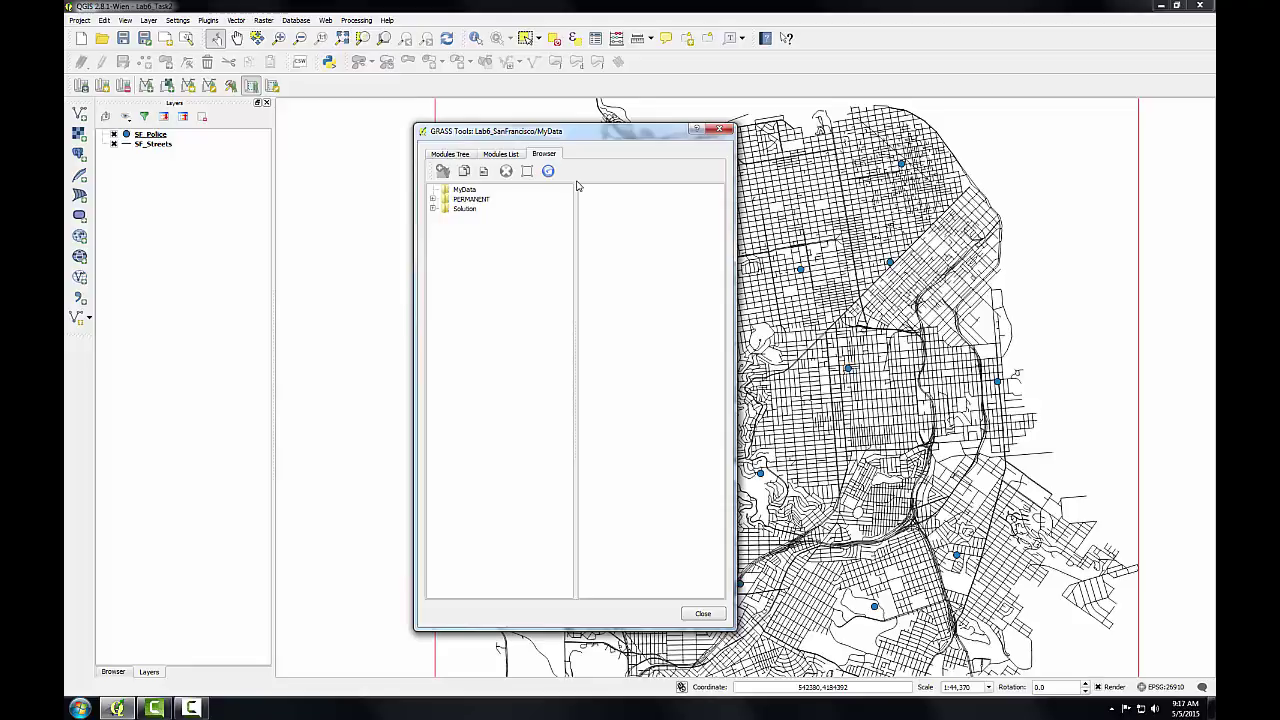
In the Modules Tree, expand Vector > Spatial analysis > Network analysis
click(450, 154)
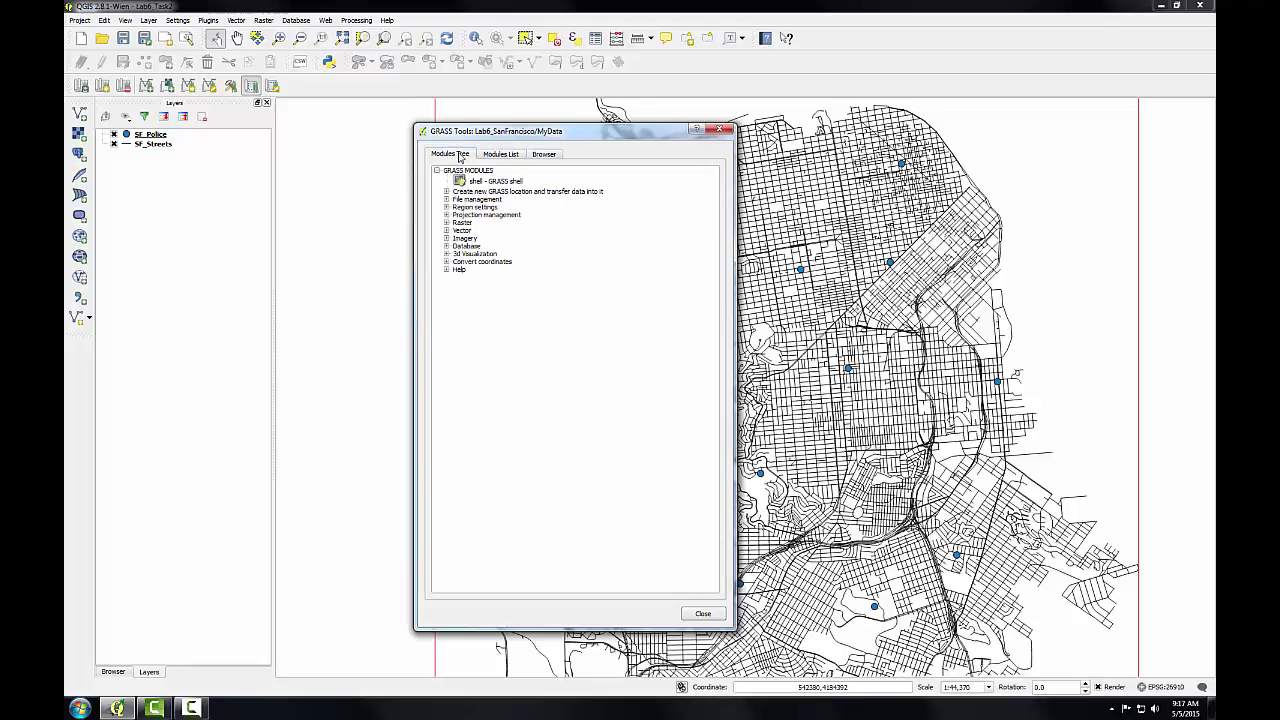
click(446, 231)
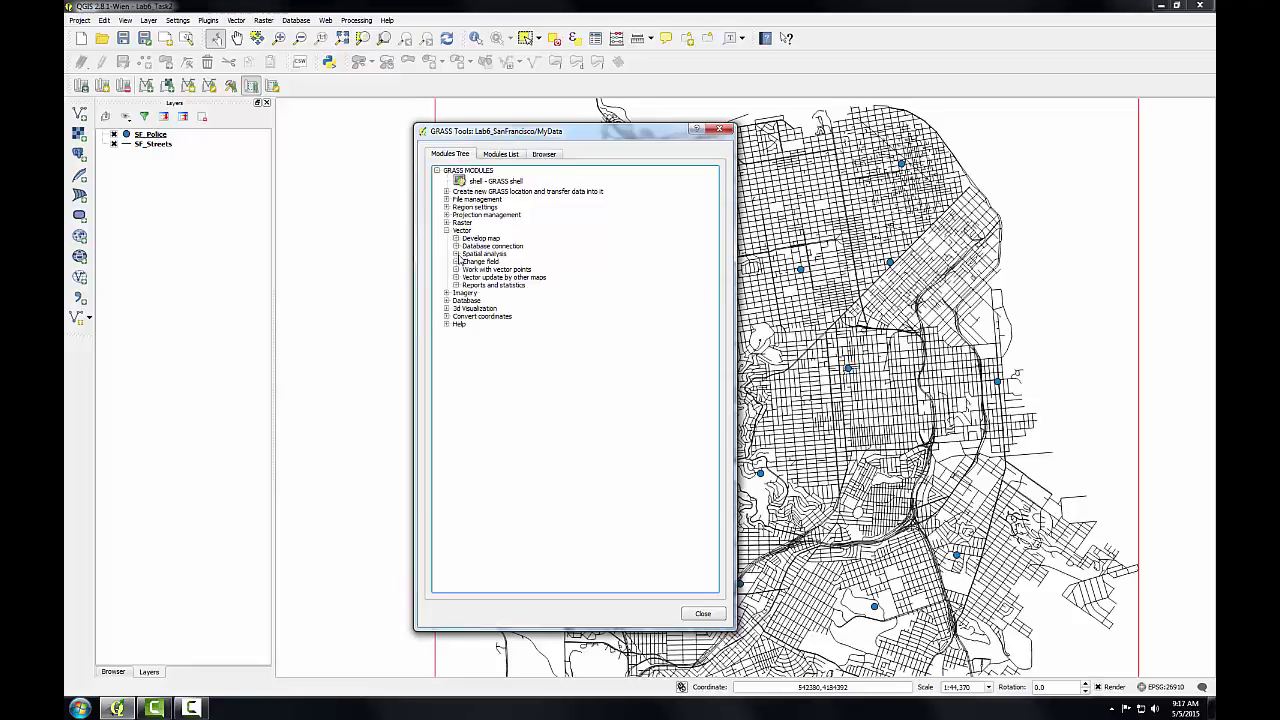
click(457, 255)
click(465, 286)
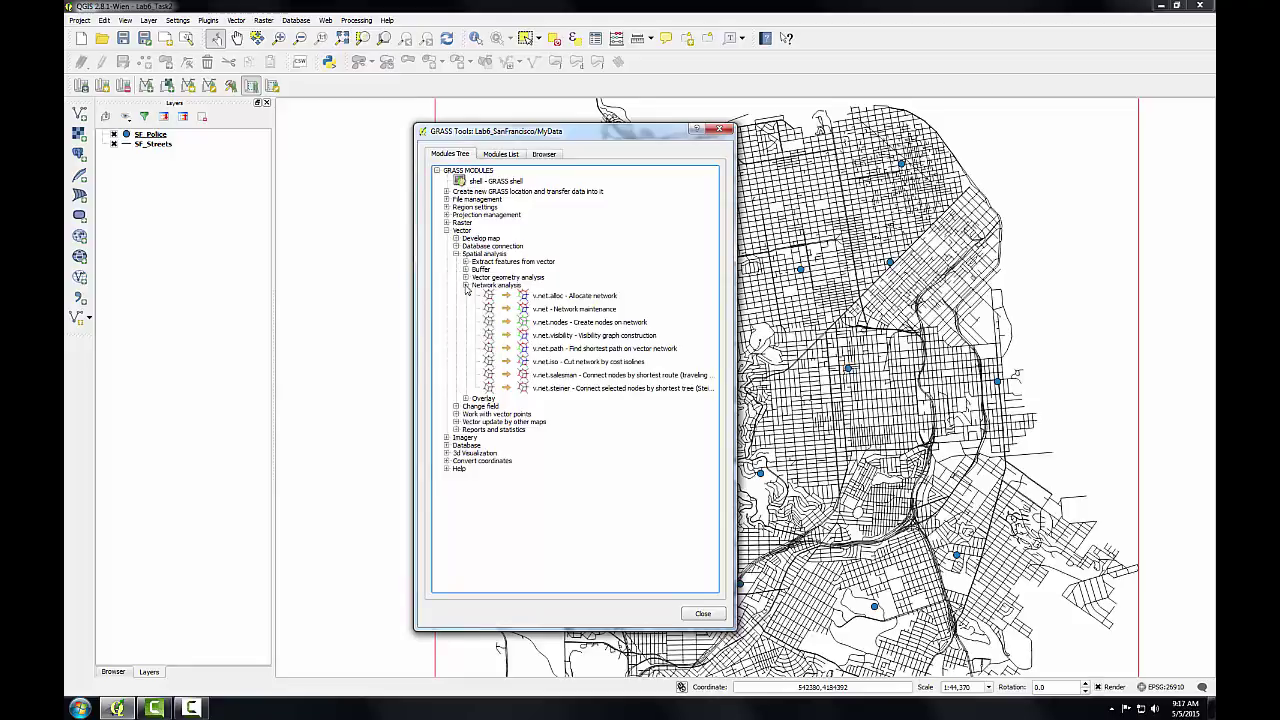
Open the v.net - Network maintenance module from the Network analysis tree
double_click(548, 310)
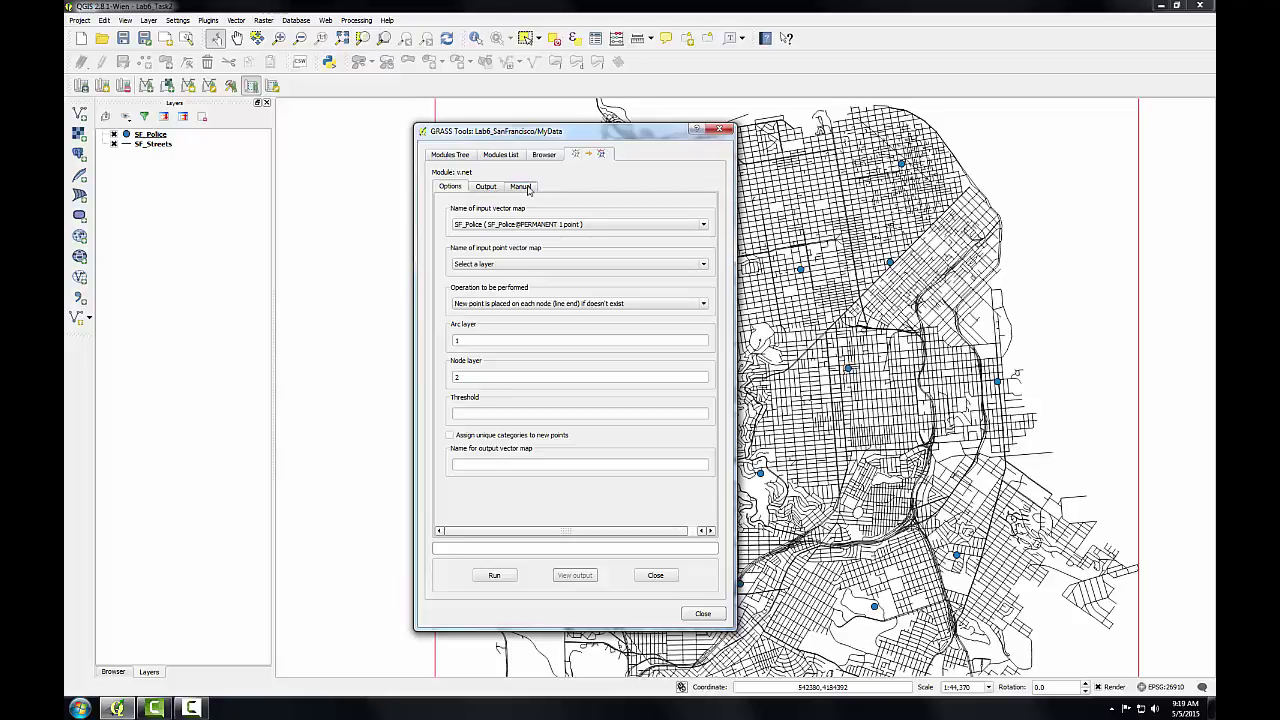
After checking the v.net manual, set input map SF_Streets and point map SF_Police
click(524, 187)
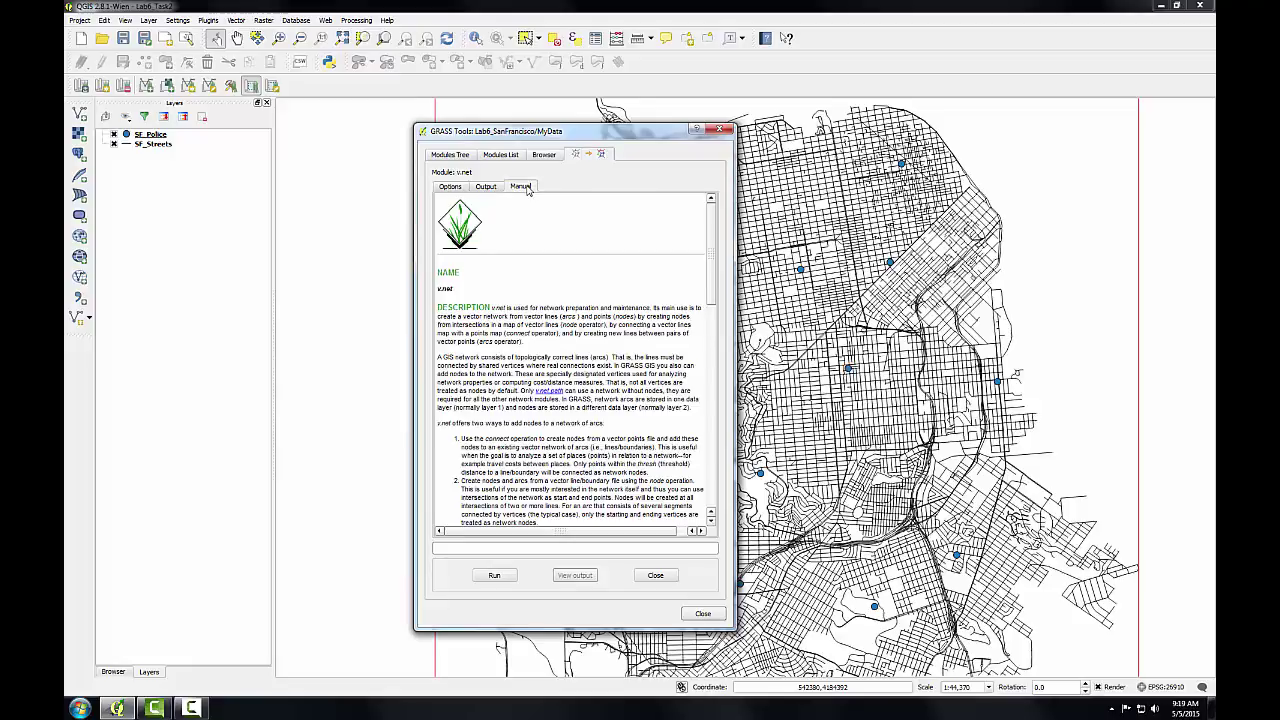
click(449, 188)
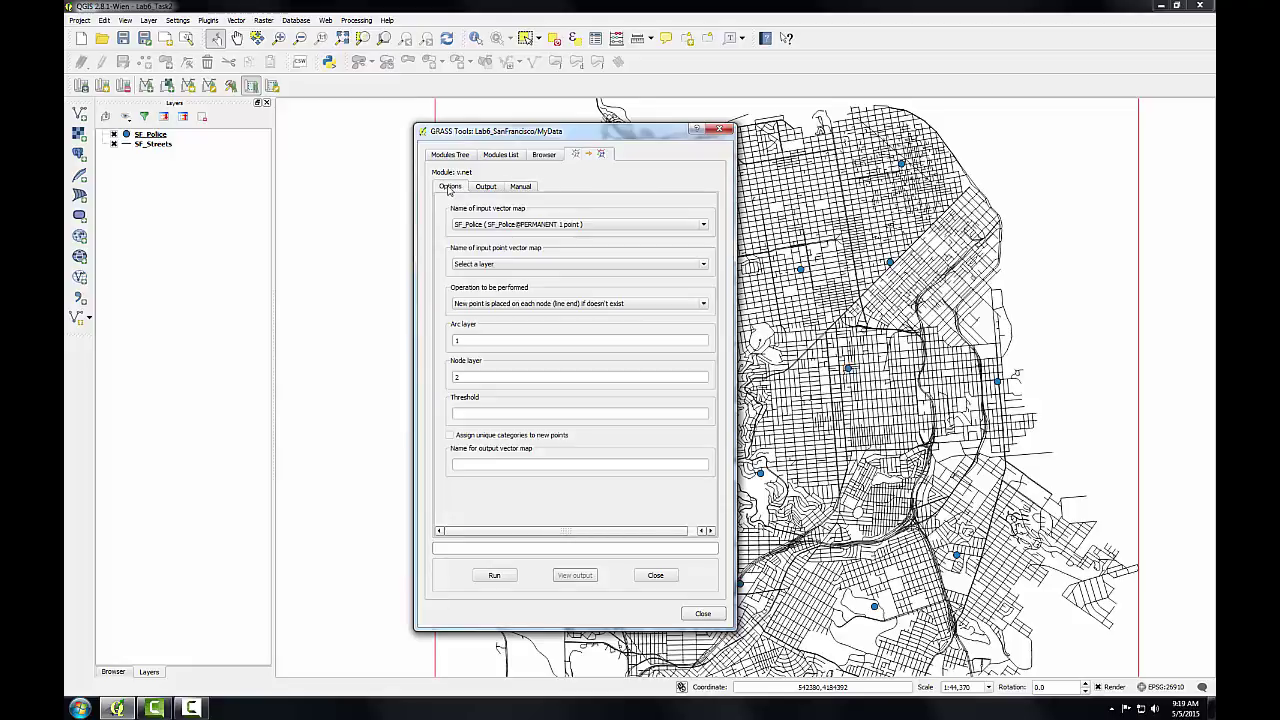
click(486, 228)
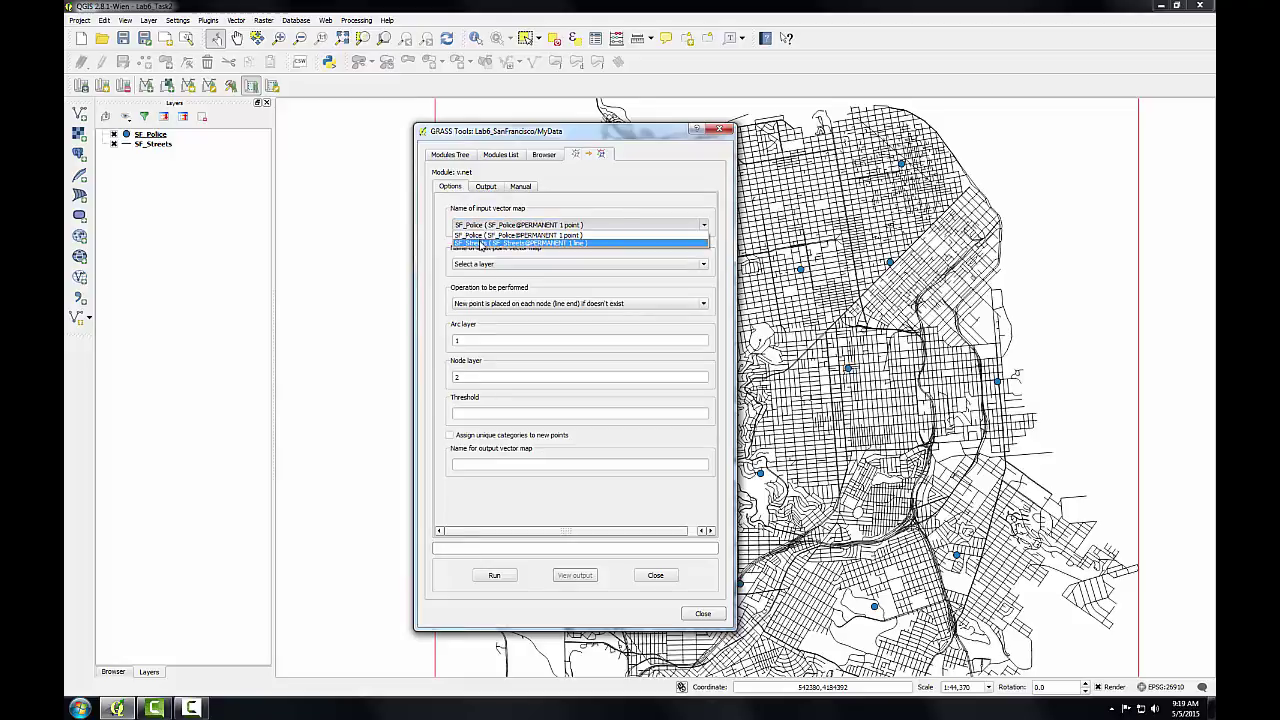
click(482, 244)
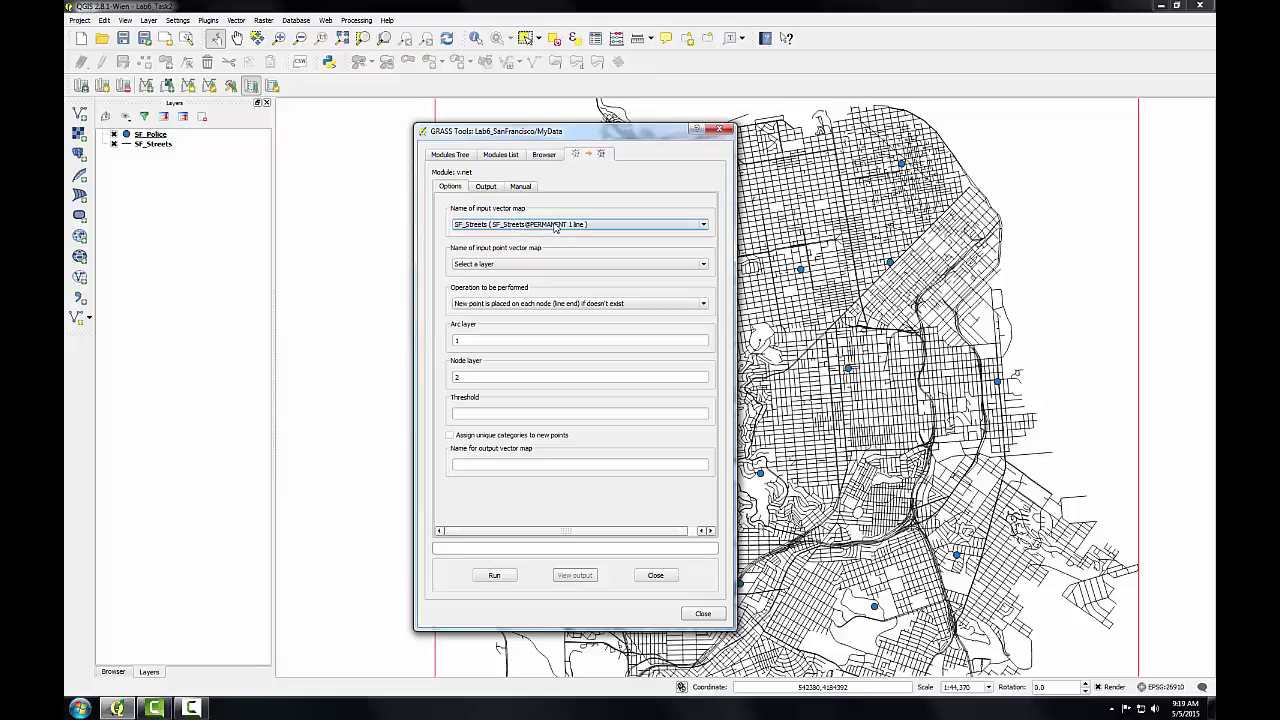
click(513, 264)
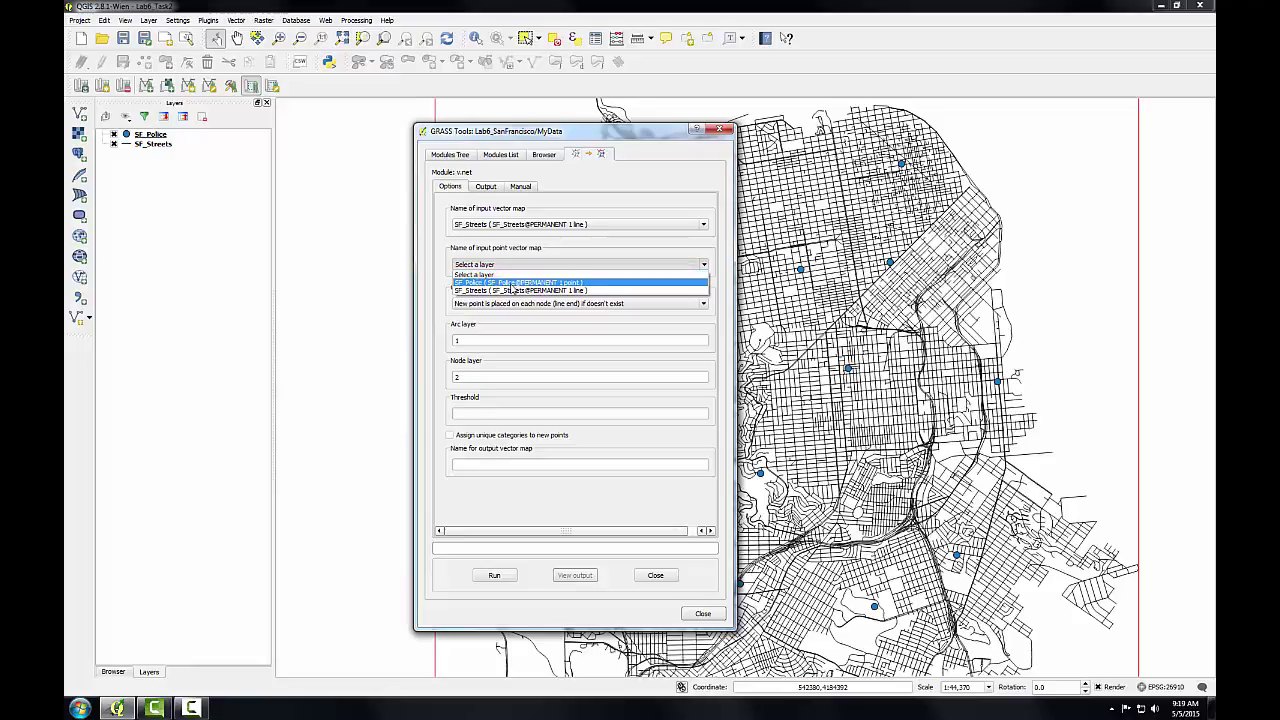
click(512, 287)
Choose the Connect operation with threshold 300 and output named SF_Network
click(506, 303)
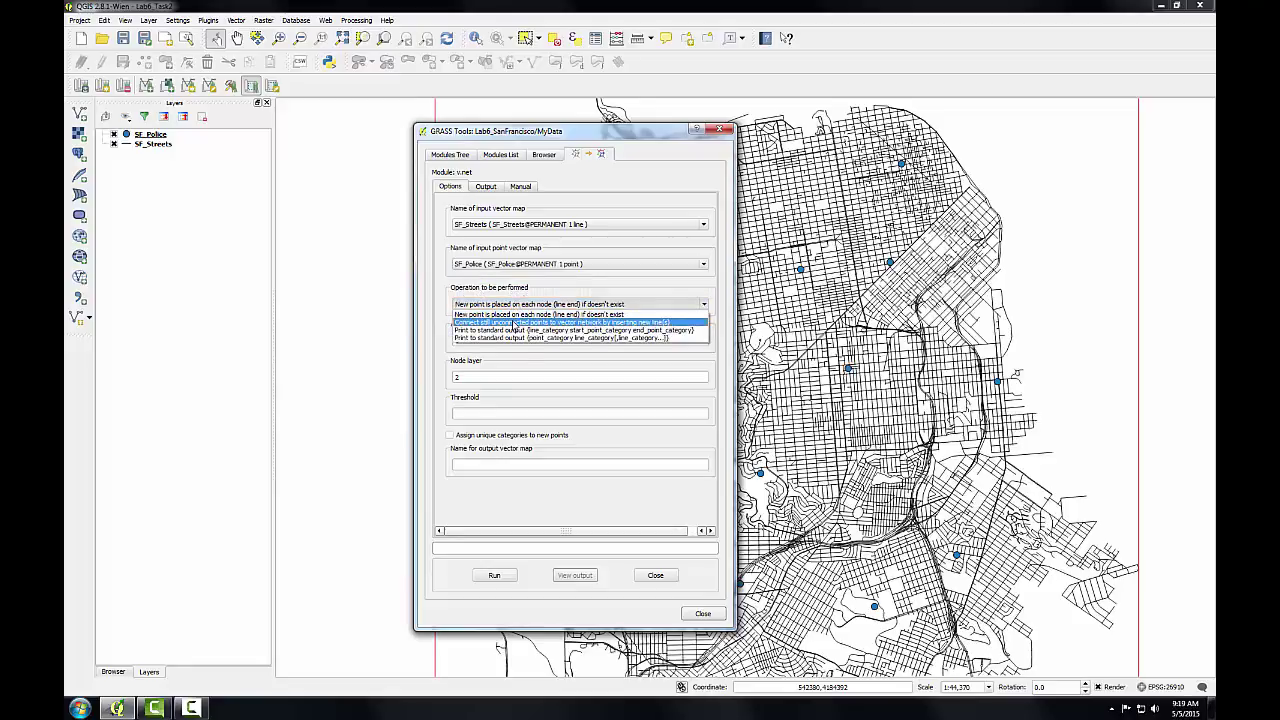
click(513, 322)
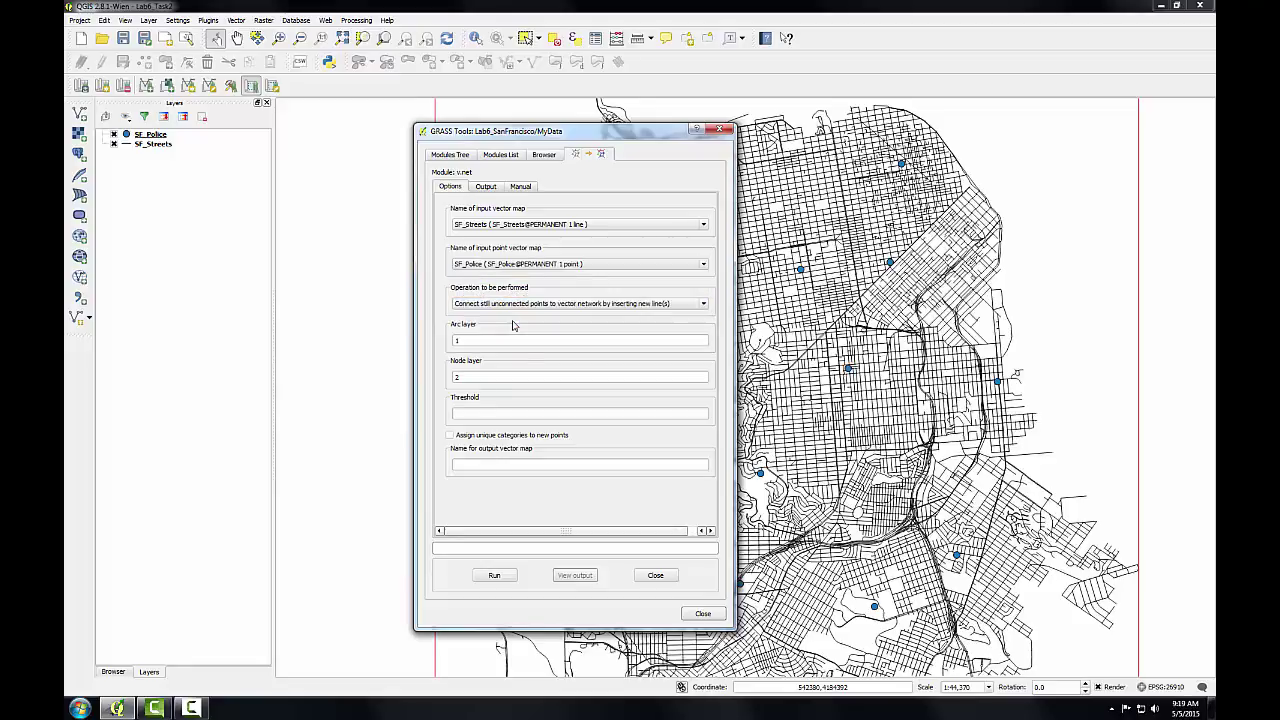
click(461, 412)
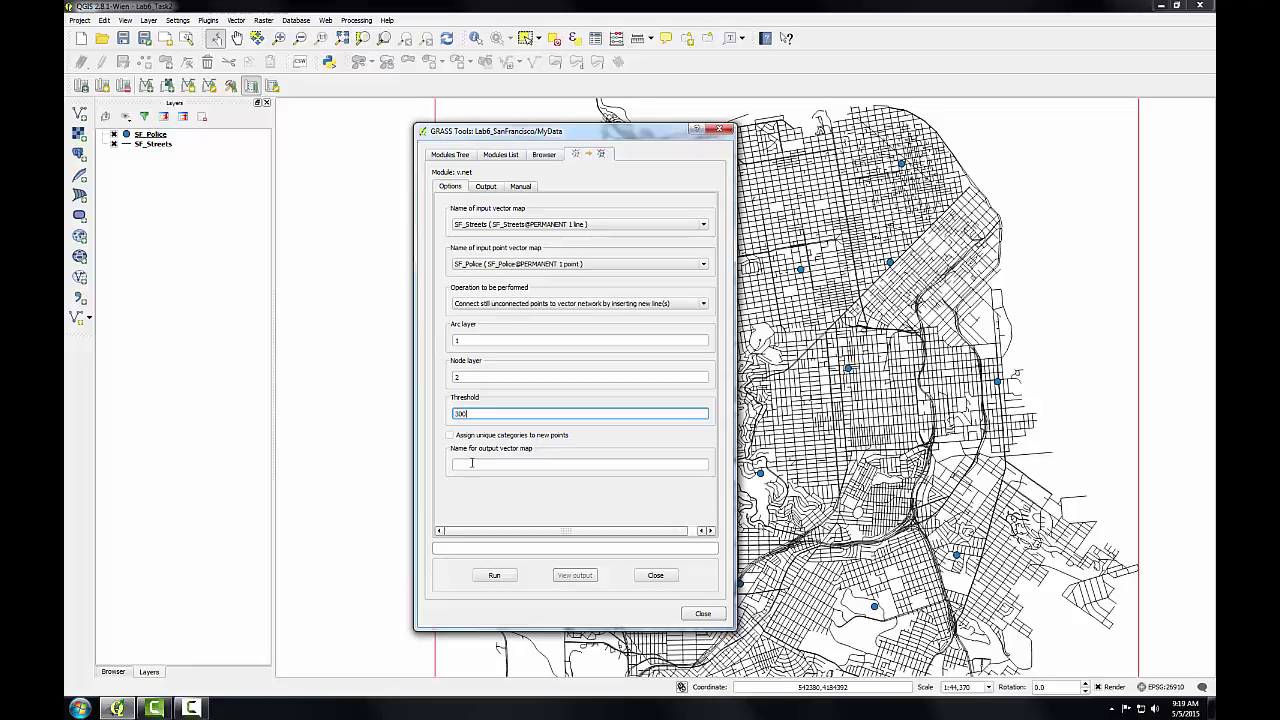
click(471, 464)
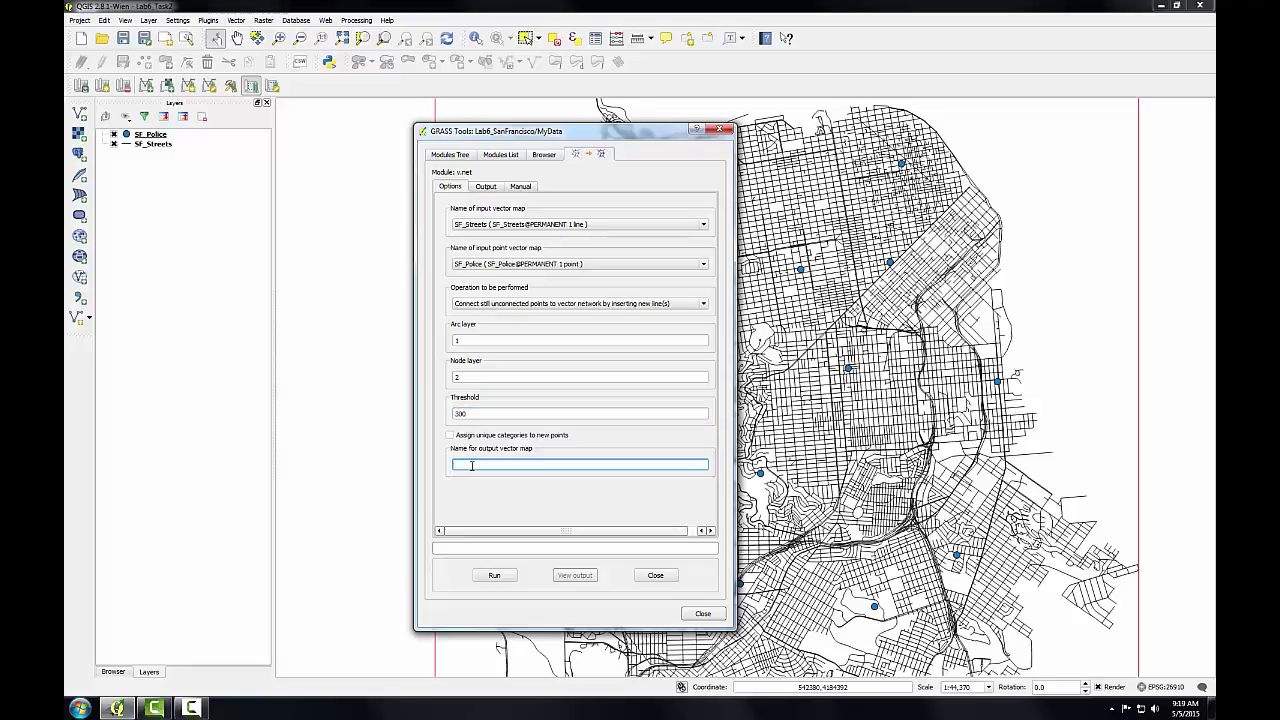
text(SF_Network)
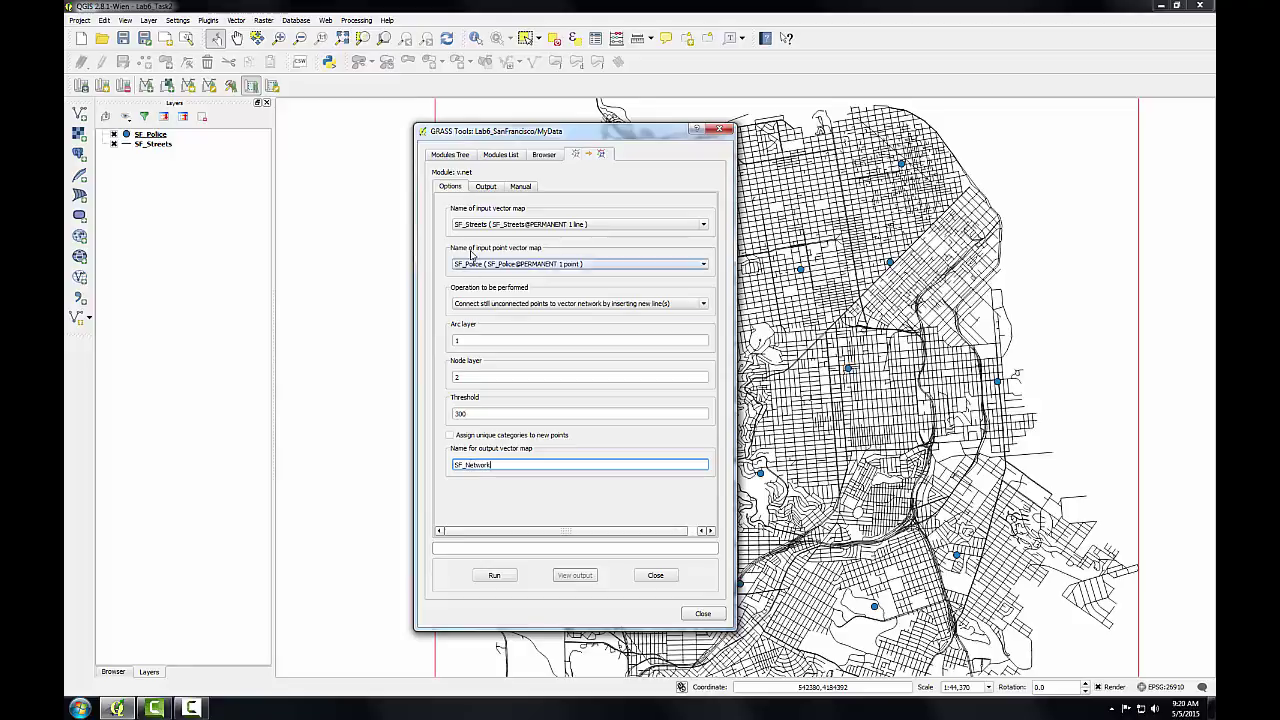
Run v.net and add the SF_Network result (9411 nodes, 14 points) to the map
click(494, 576)
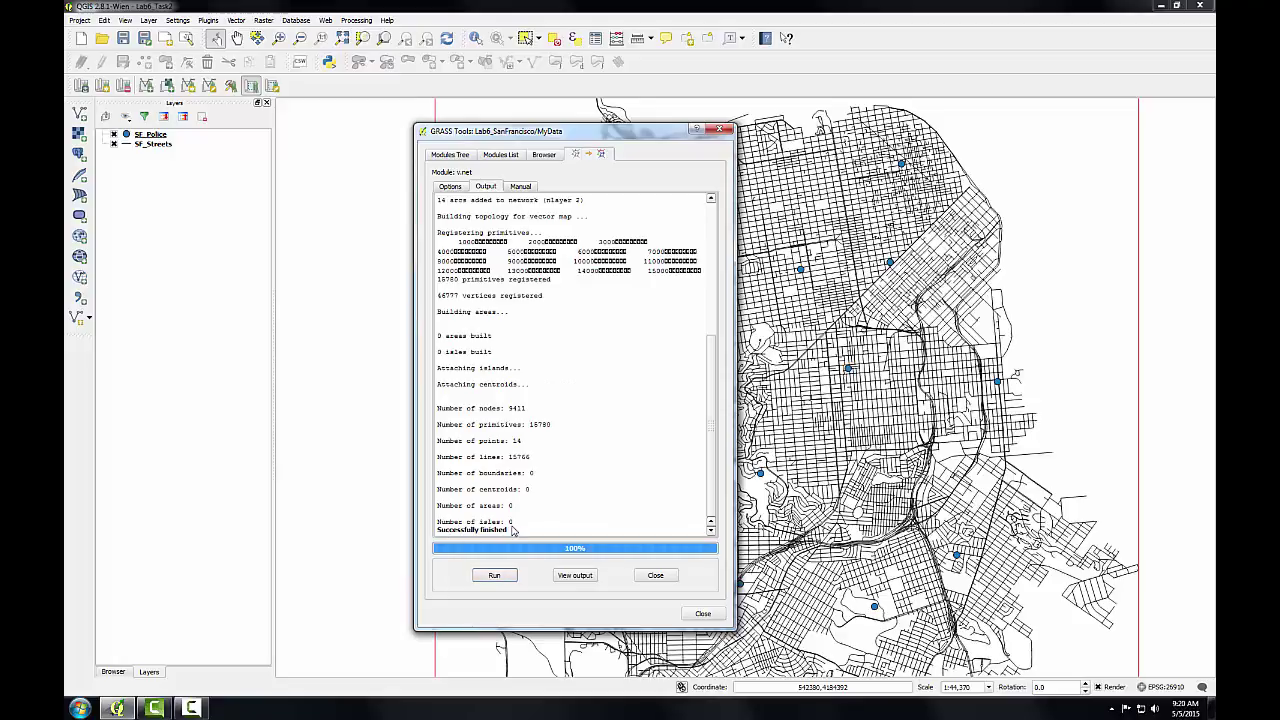
click(570, 576)
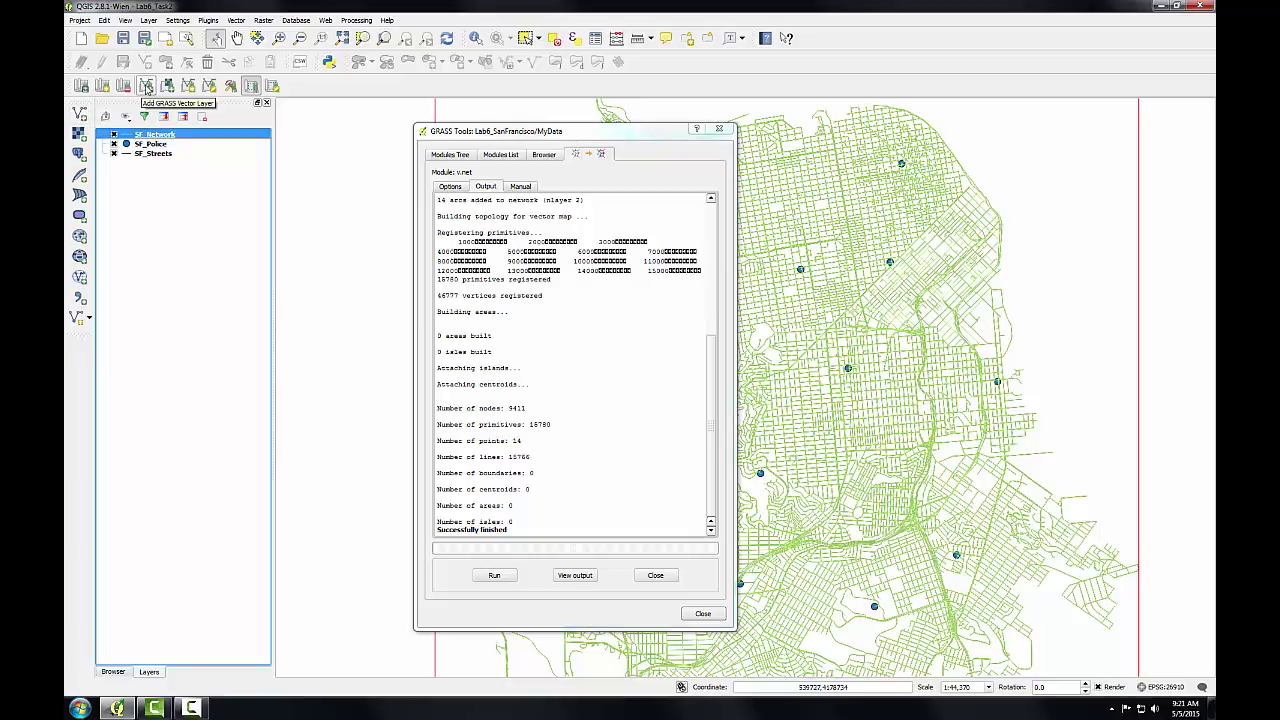
Add SF_Network's 2_point layer to the map as a GRASS vector layer
click(146, 86)
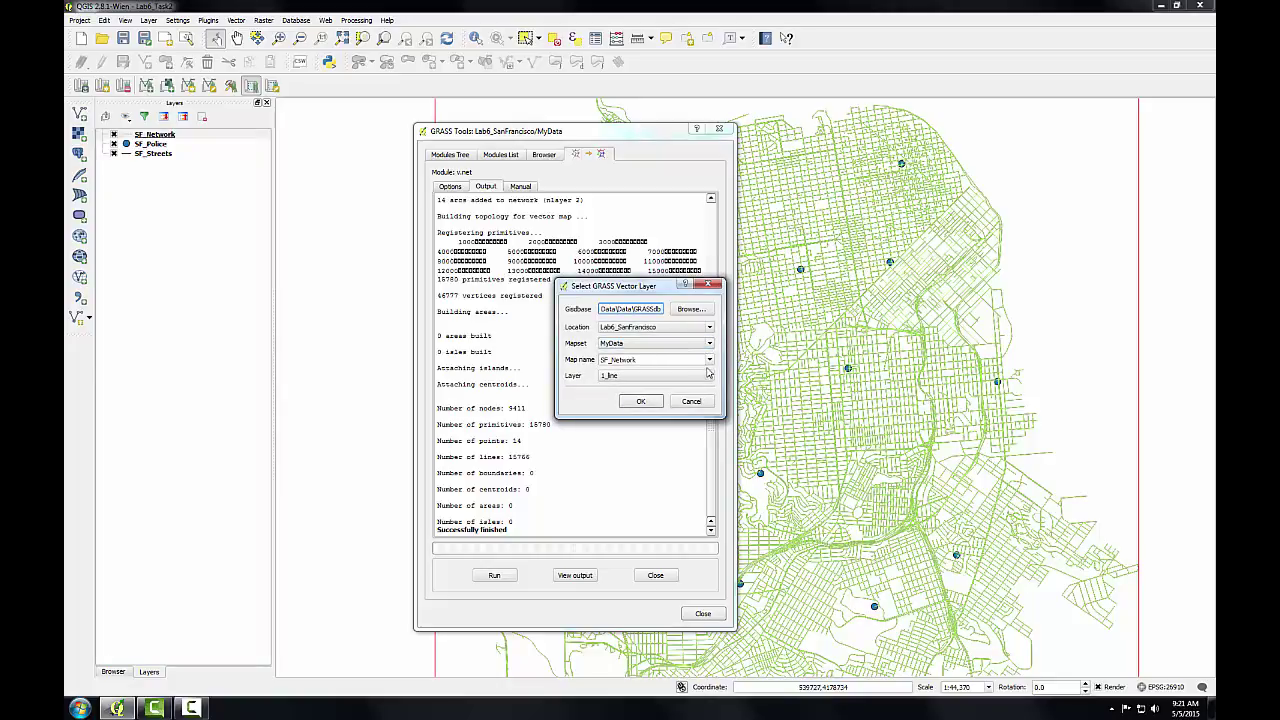
click(709, 375)
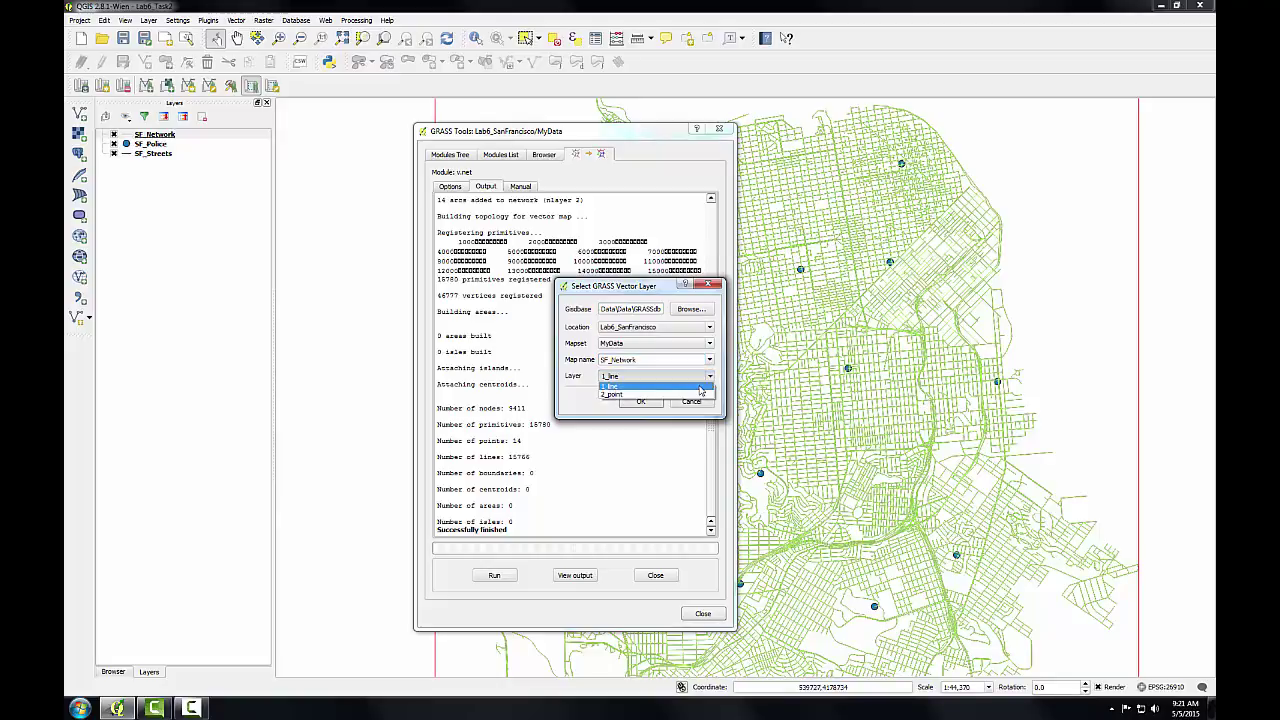
click(699, 395)
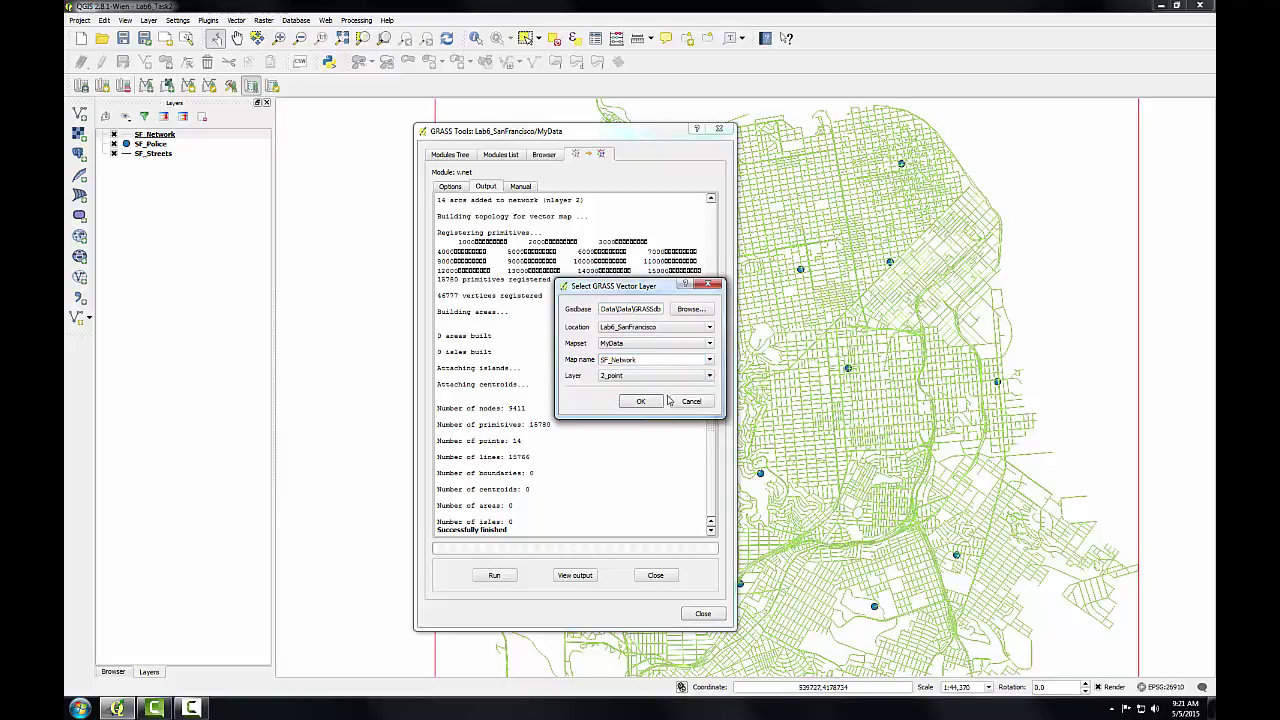
click(632, 402)
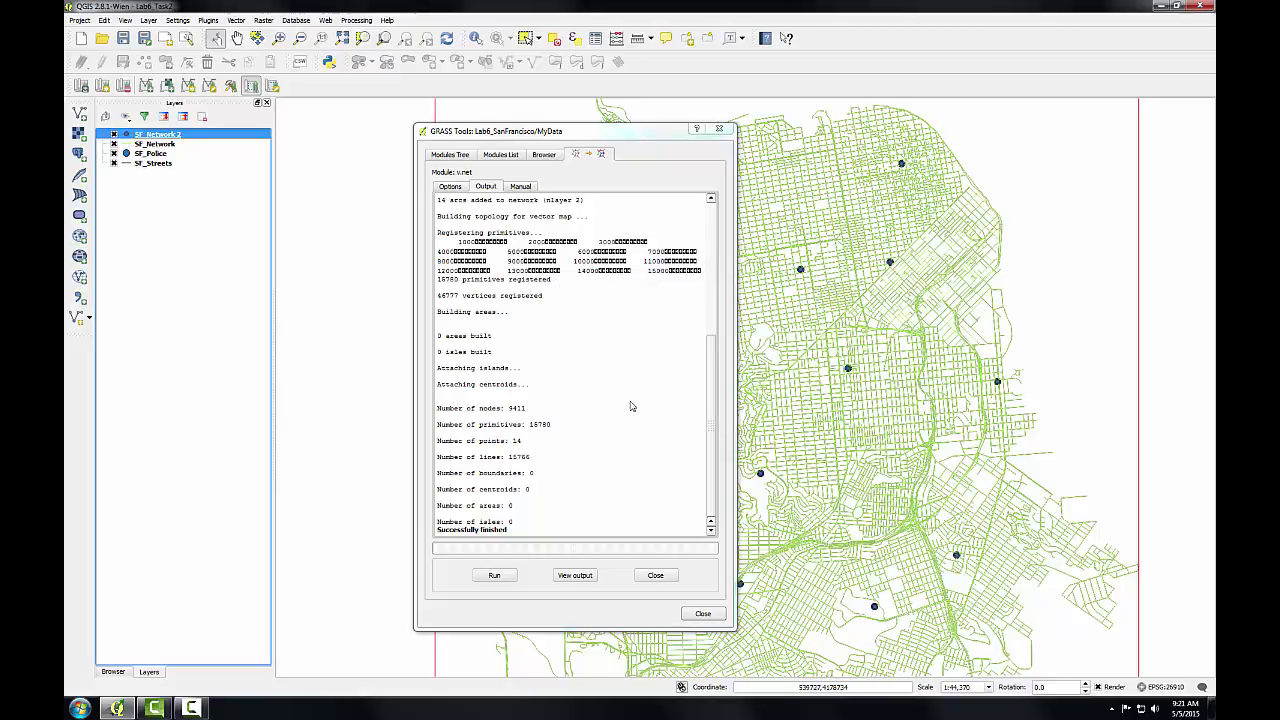
right_click(178, 141)
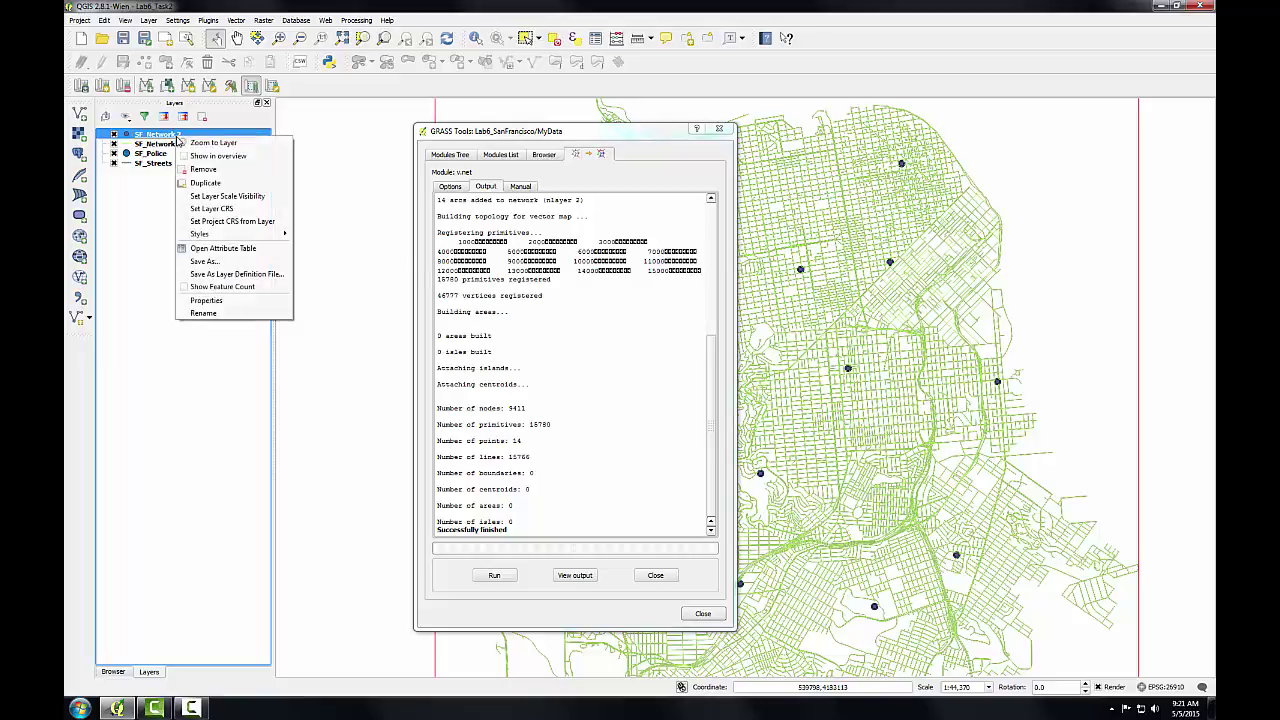
click(228, 249)
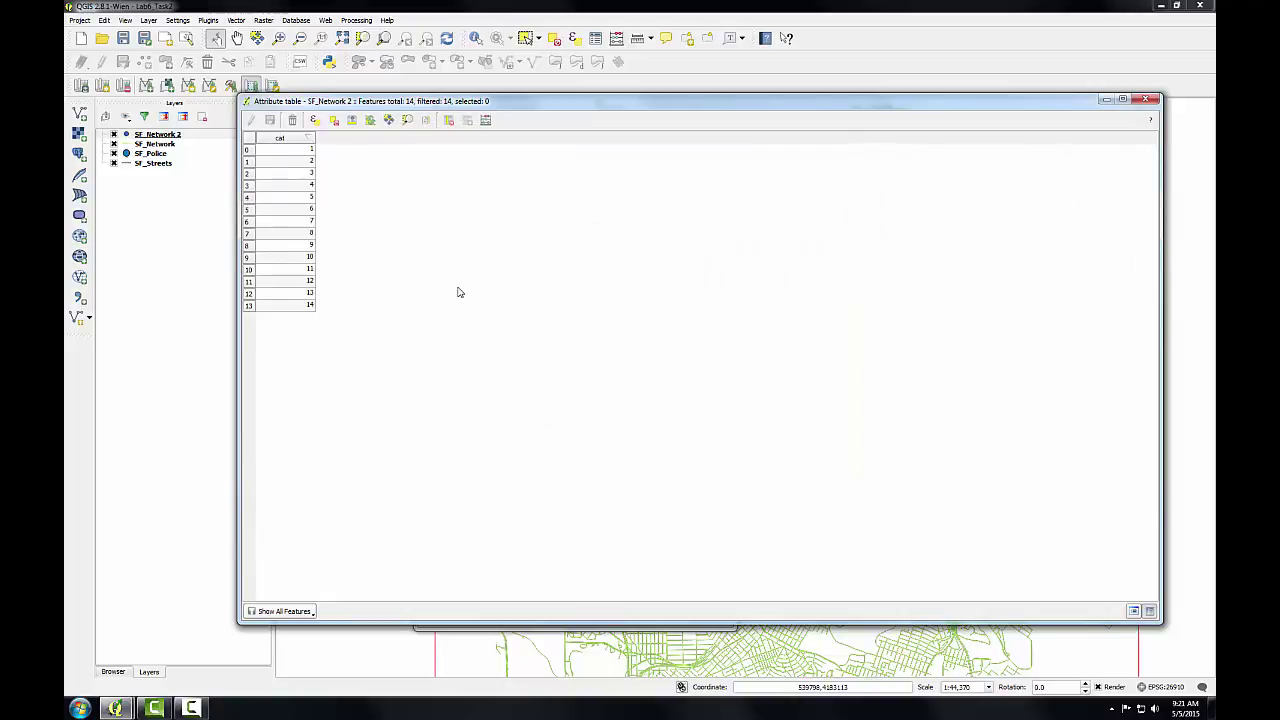
click(1145, 99)
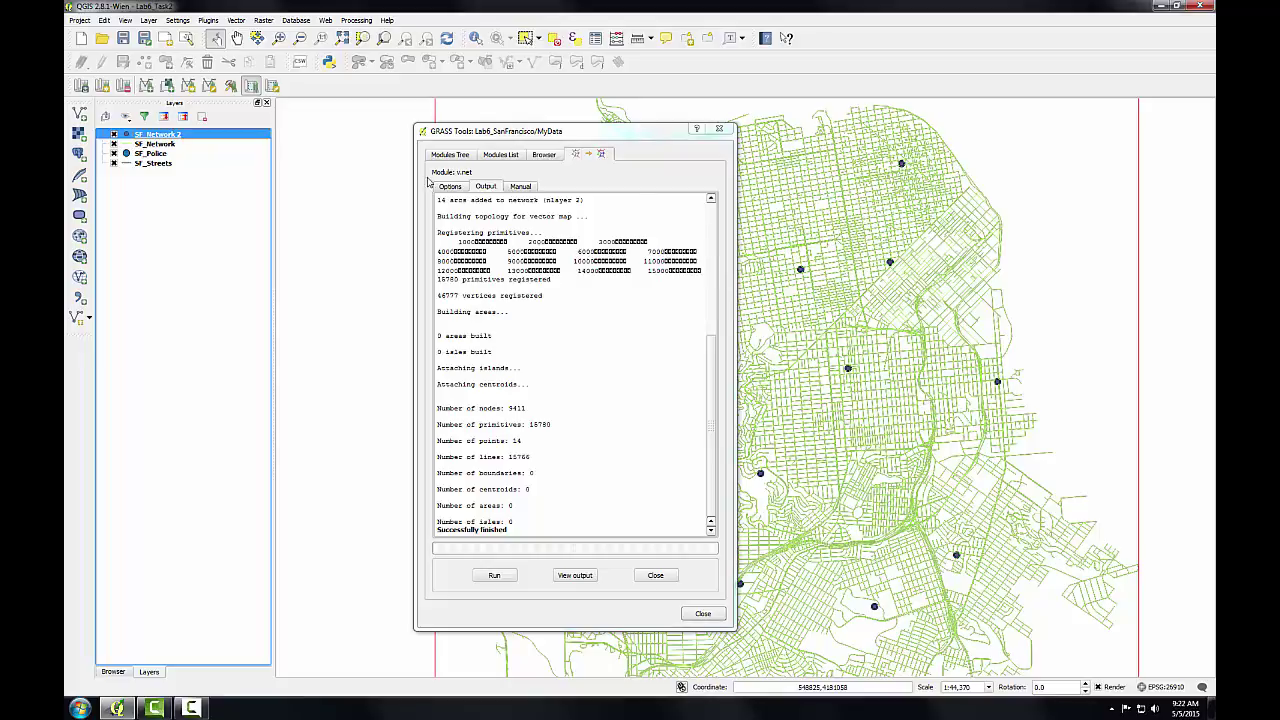
Run v.net.alloc with cats 1–14 and output PoliceSt_Allocation
click(450, 155)
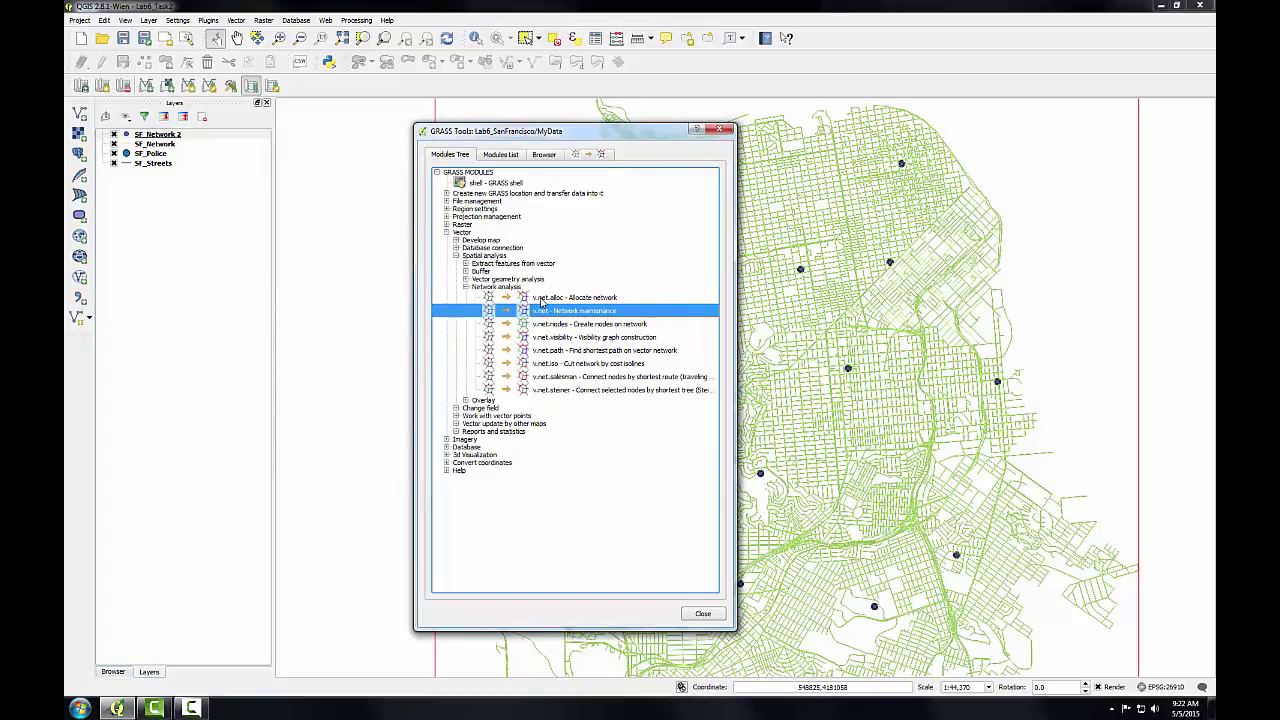
double_click(540, 298)
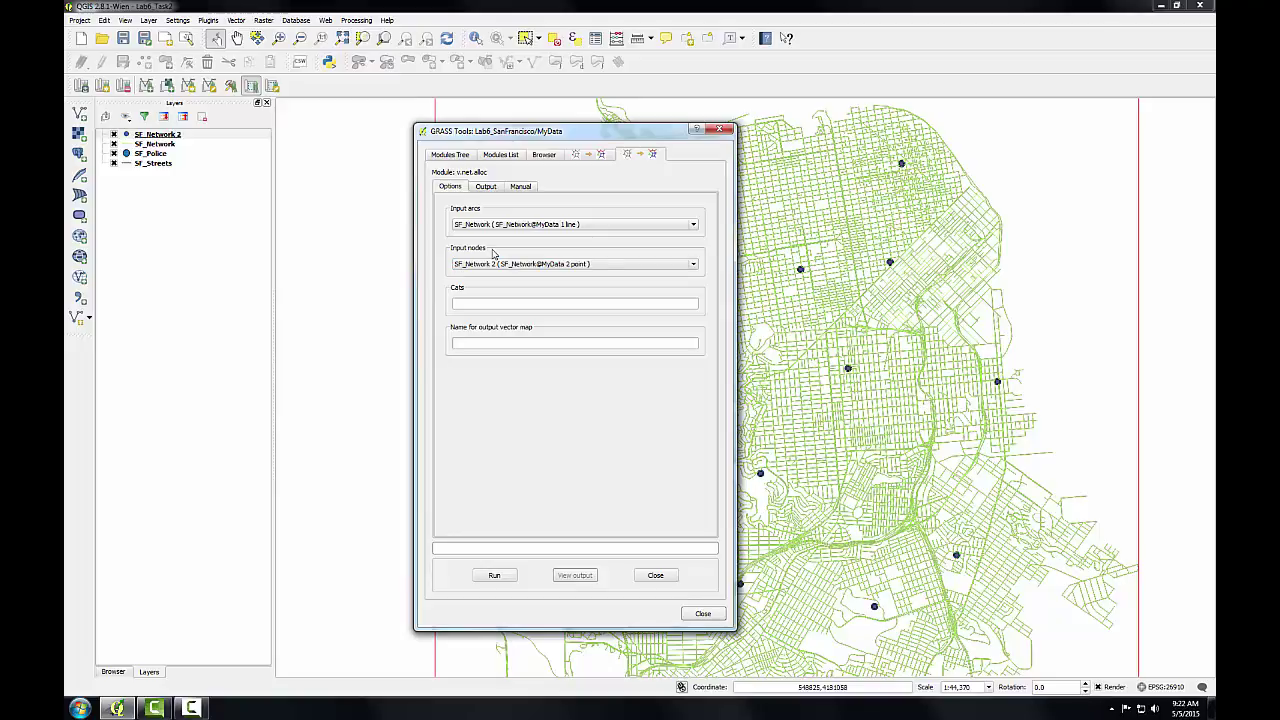
click(480, 304)
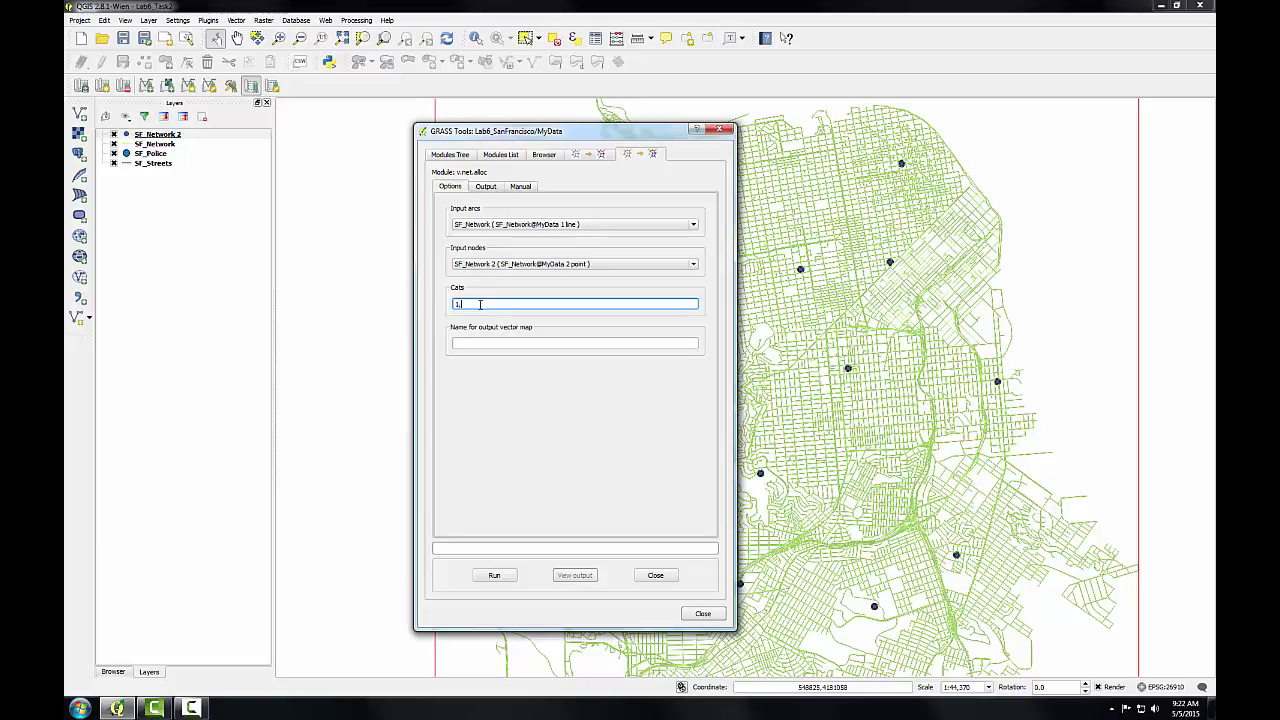
text(1,2,3,4,5,6,7,8,9,10,11,12,13,14)
click(456, 344)
text(PoliceSt_Allocation)
click(491, 577)
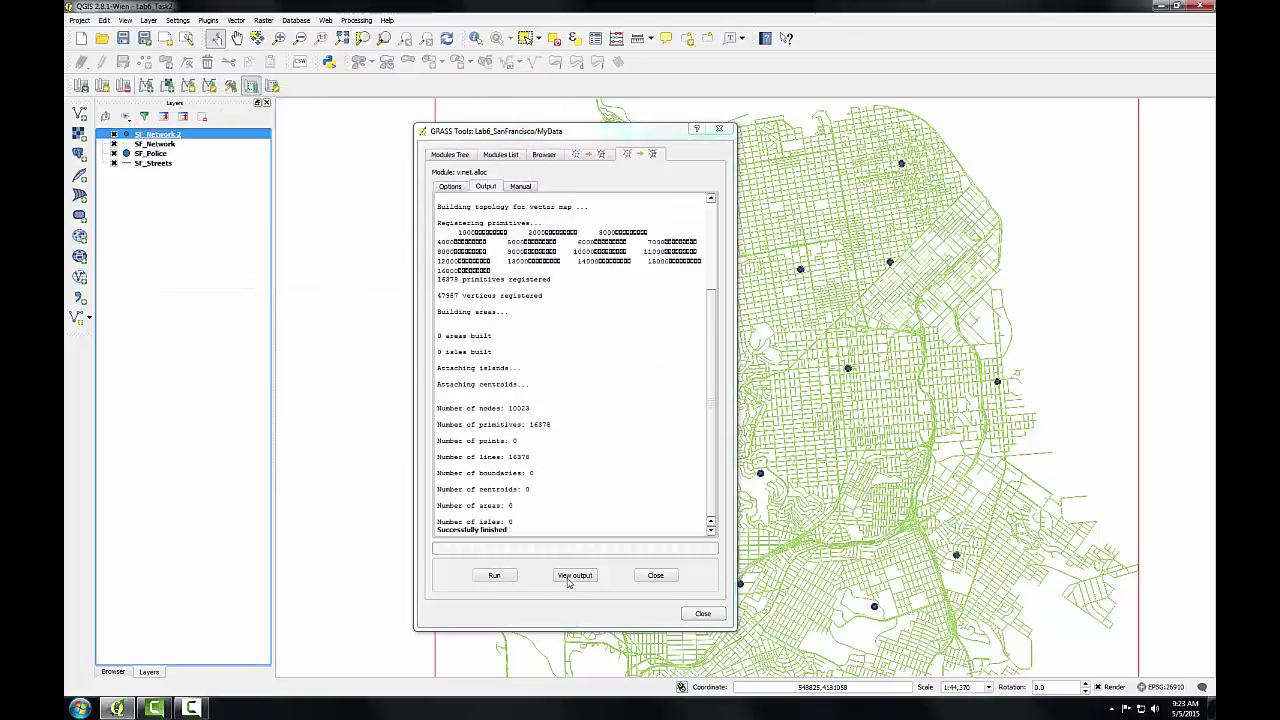
Add PoliceSt_Allocation to the map and view SF_Network's metadata in the GRASS Browser
click(573, 576)
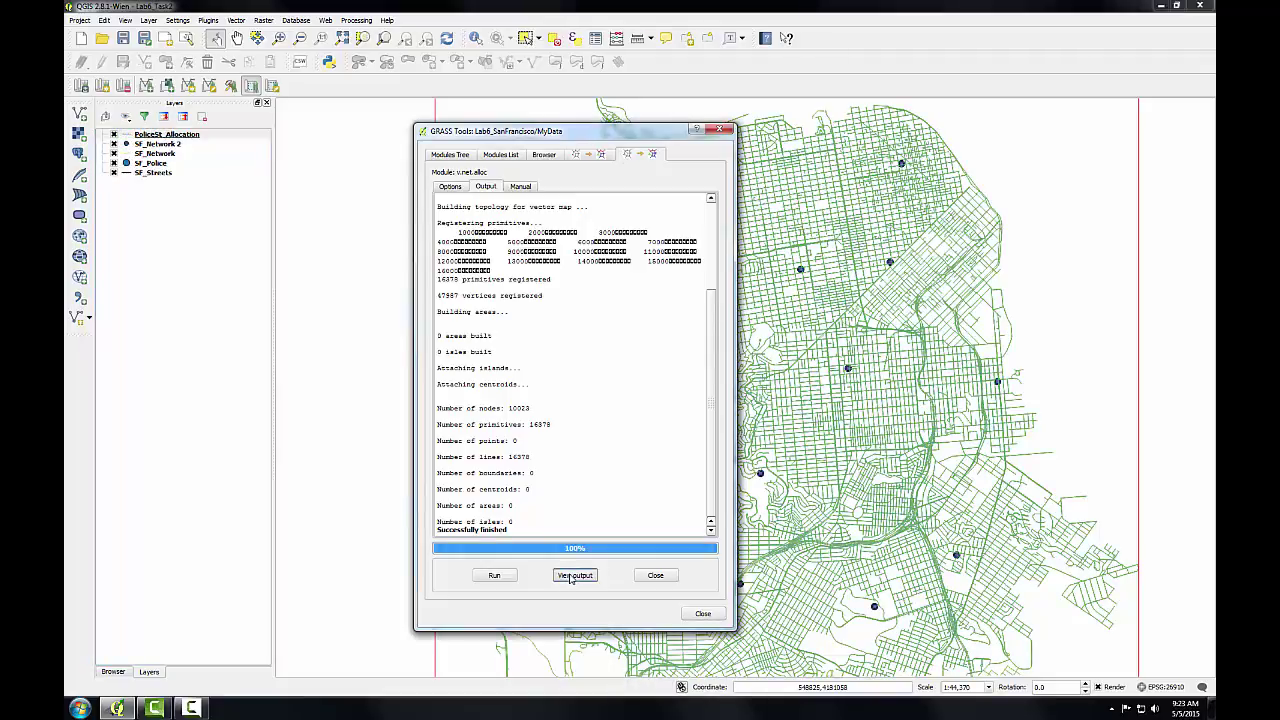
click(545, 155)
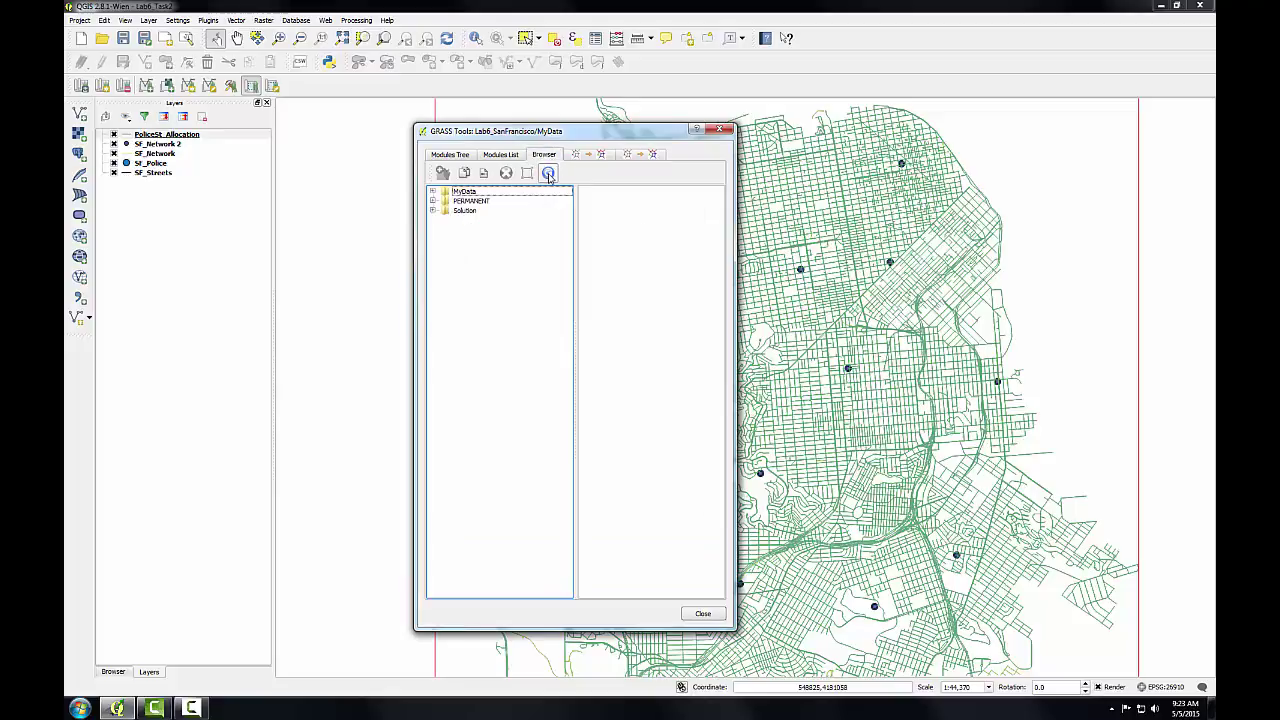
click(433, 191)
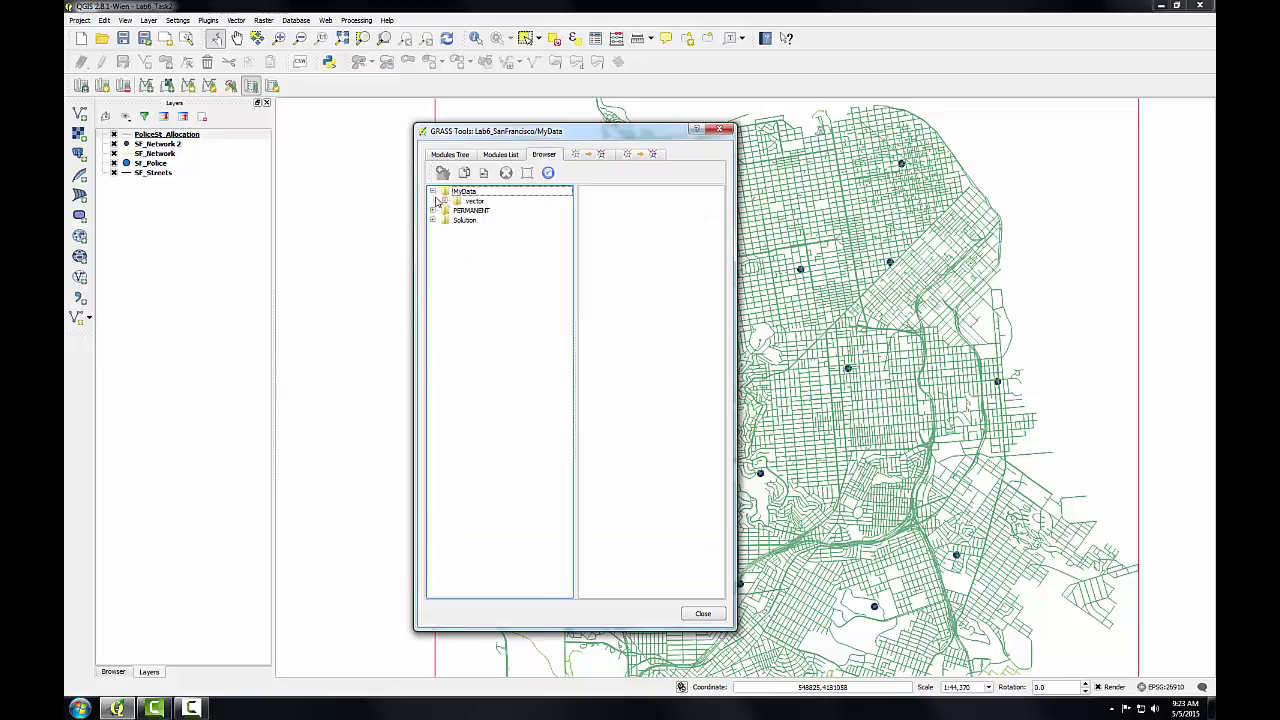
click(444, 201)
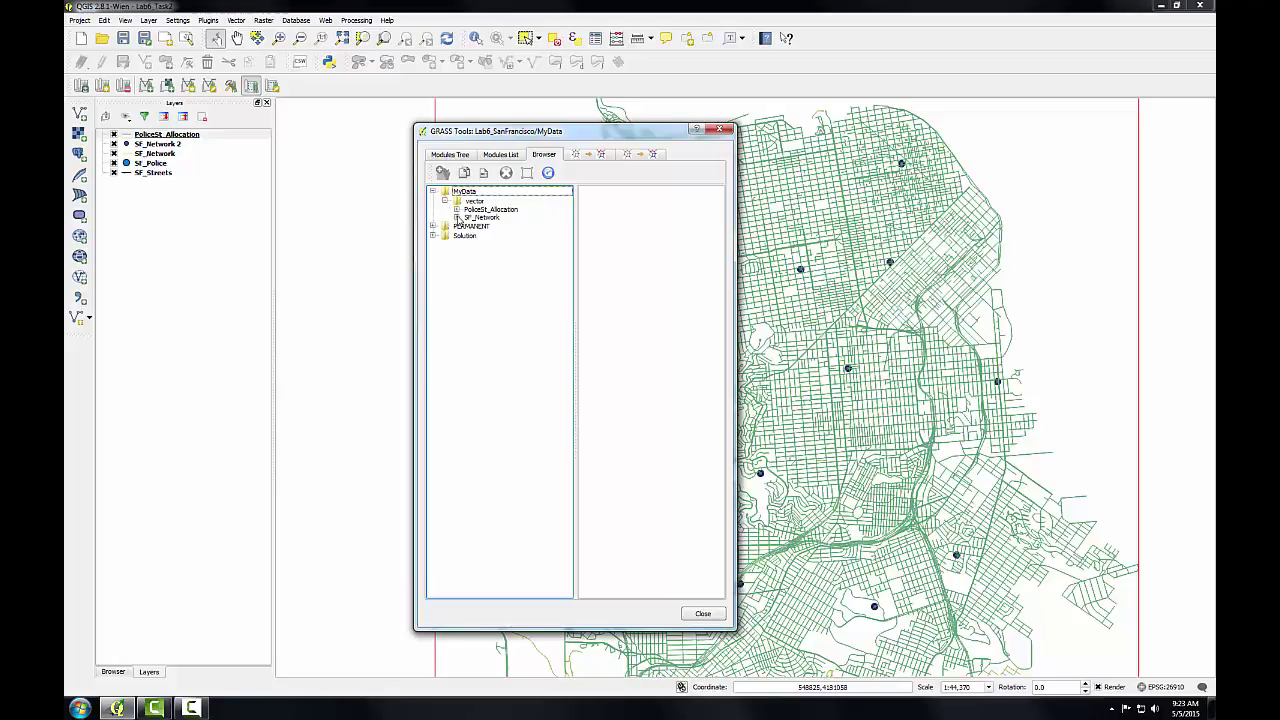
click(457, 218)
click(457, 209)
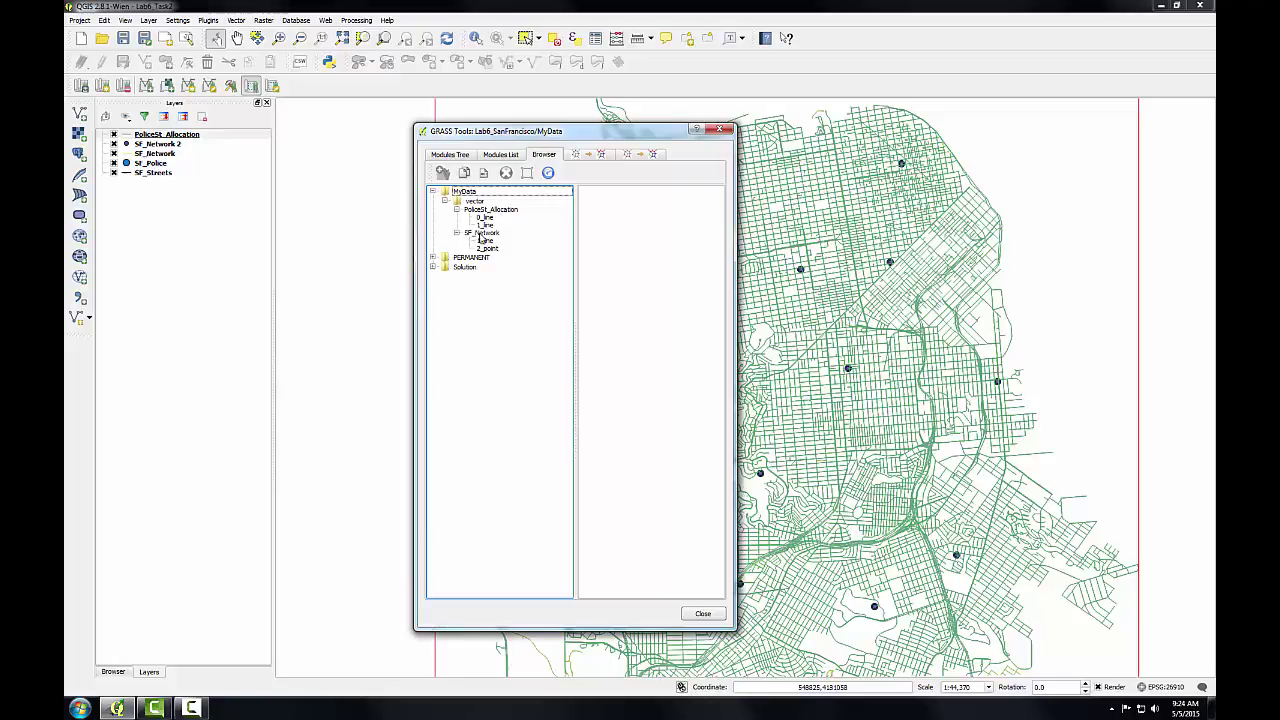
click(483, 234)
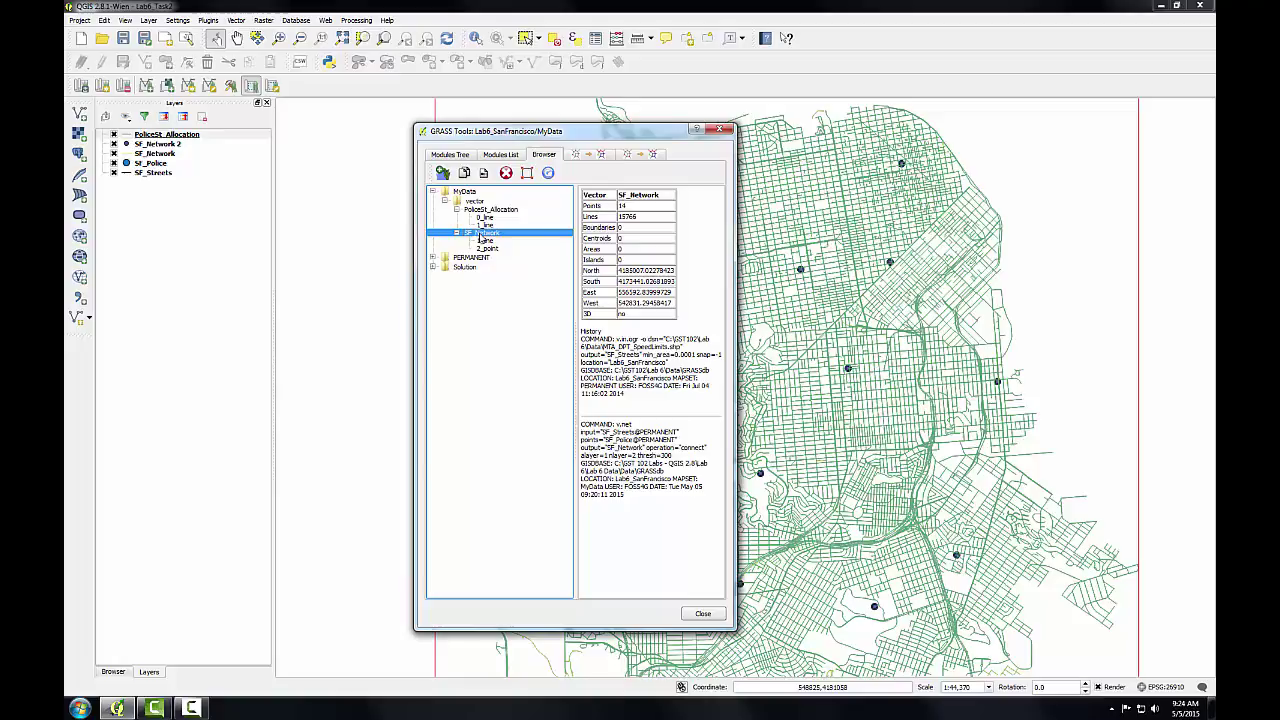
Style PoliceSt_Allocation as Categorized on the cat column, classifying values 1–14 in random colors
click(718, 130)
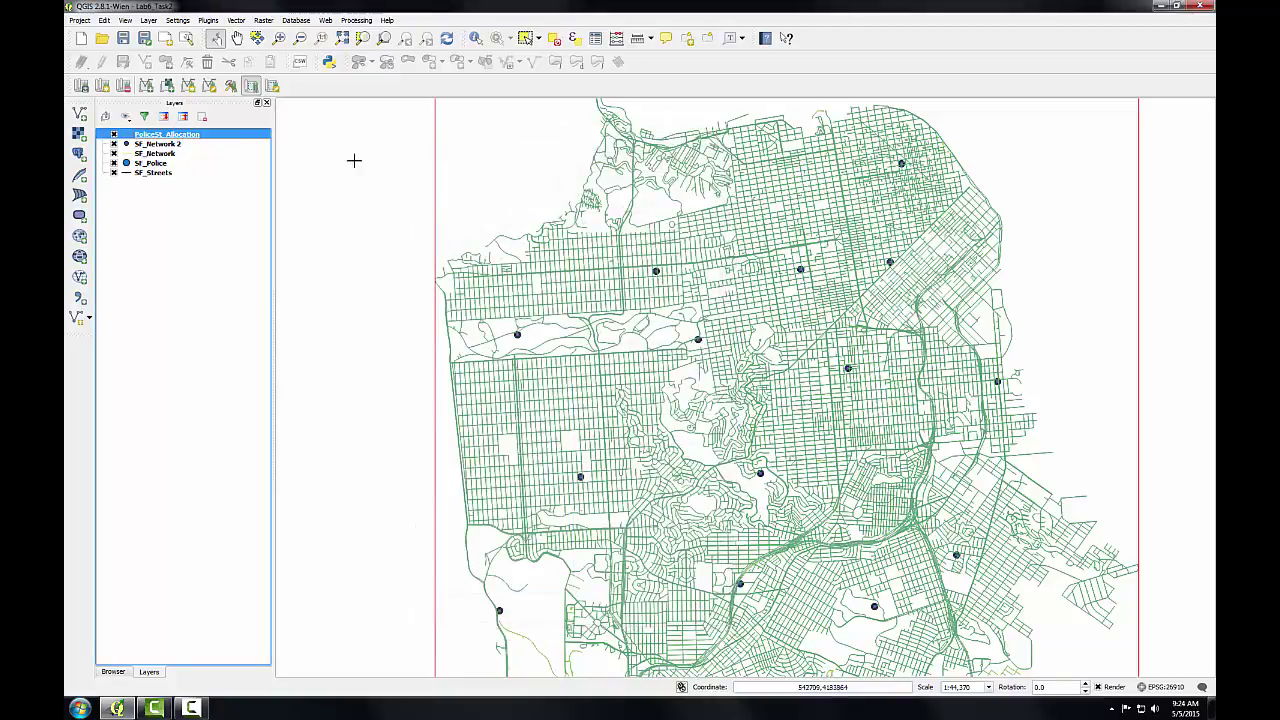
double_click(189, 137)
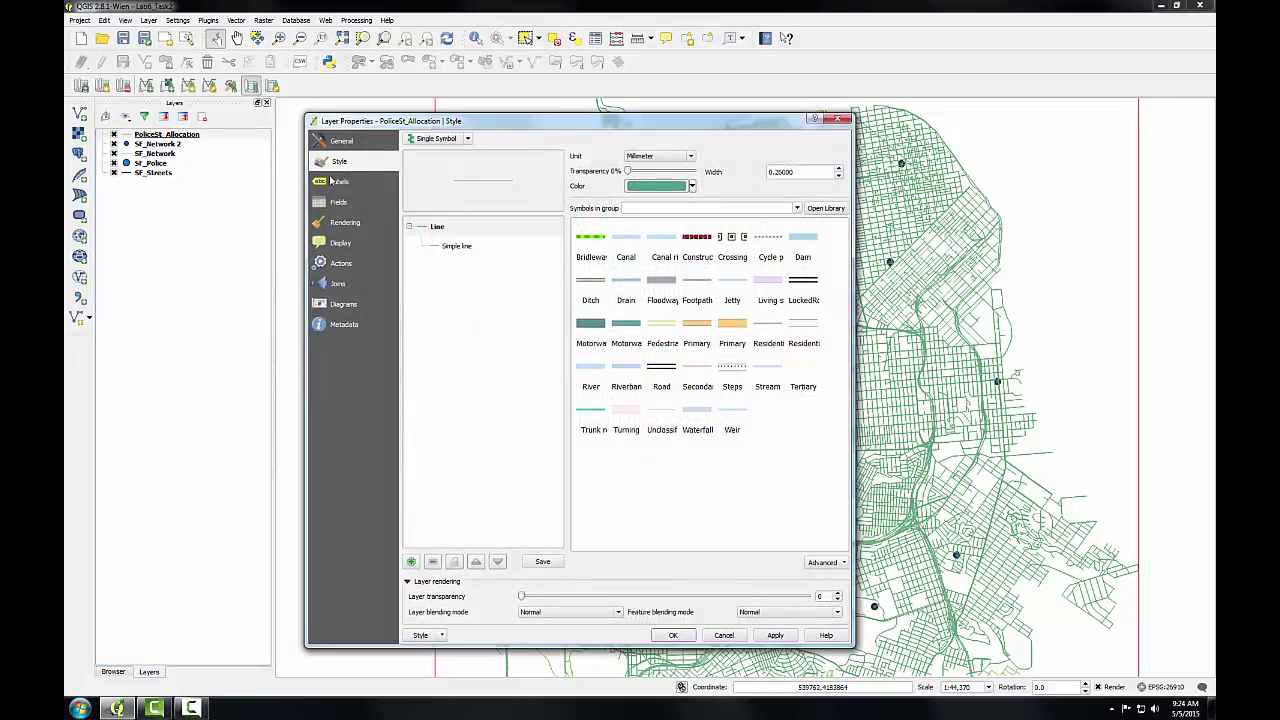
click(428, 142)
click(430, 155)
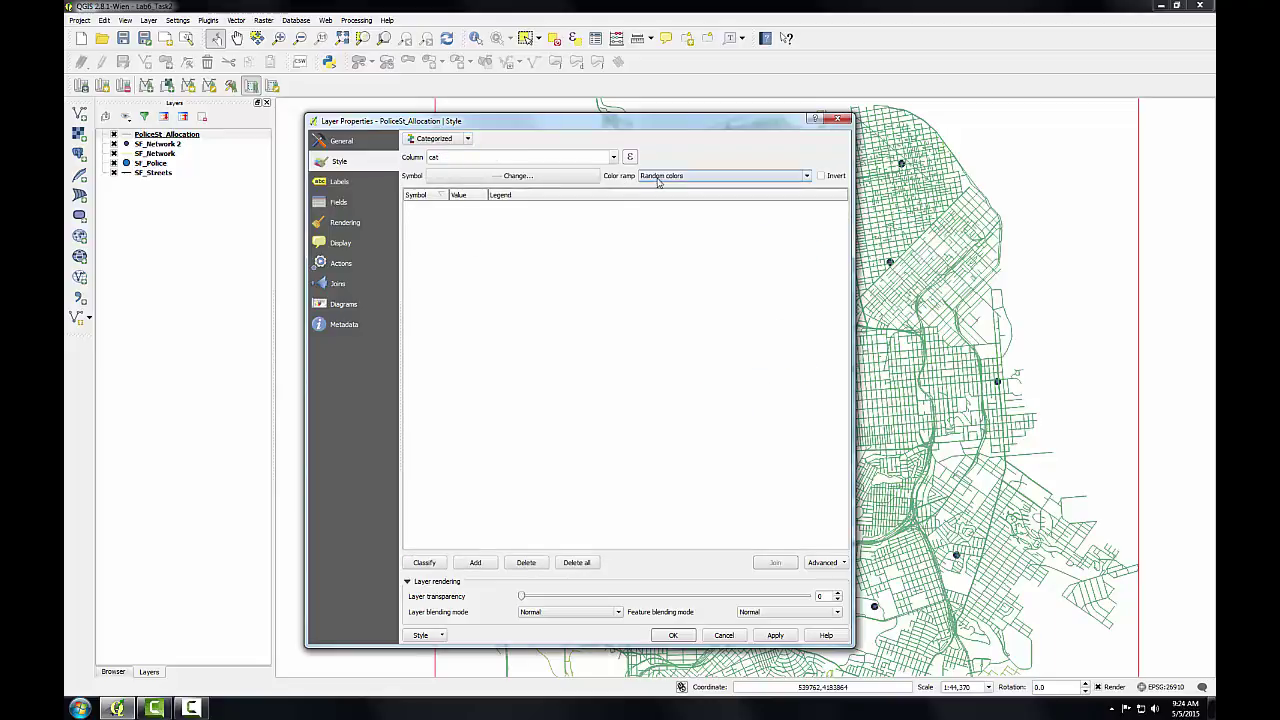
click(422, 563)
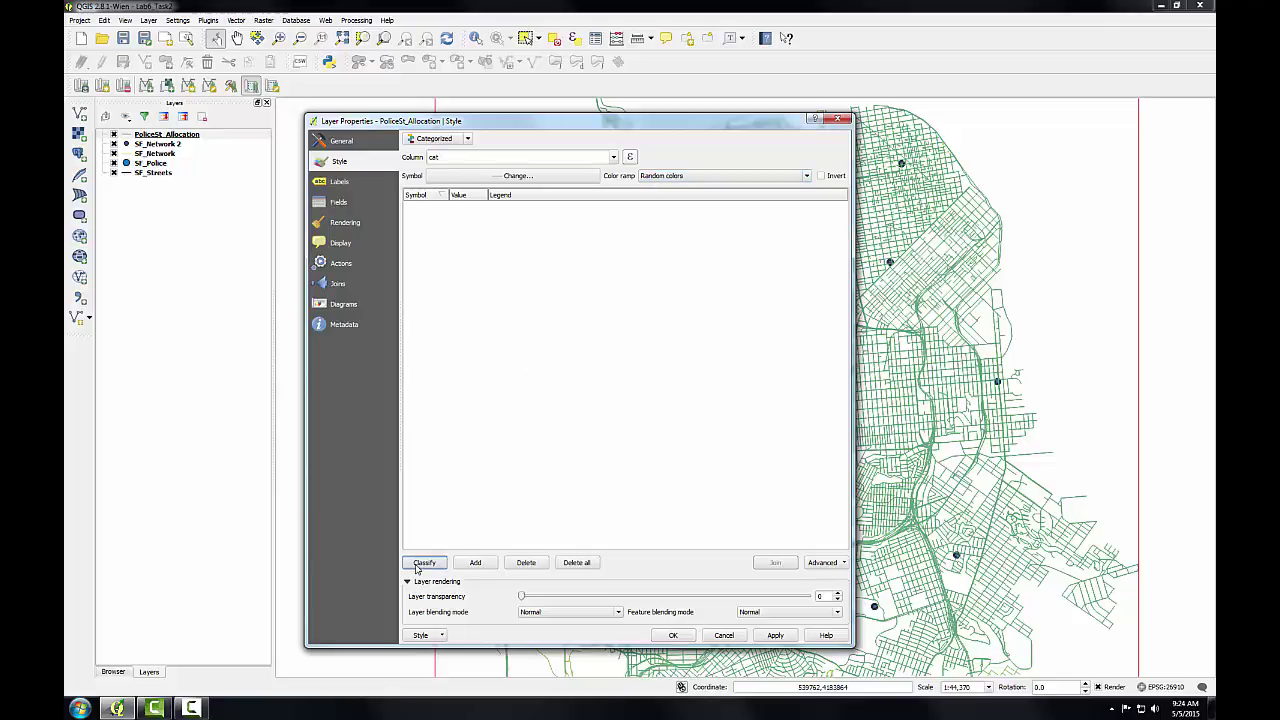
click(671, 636)
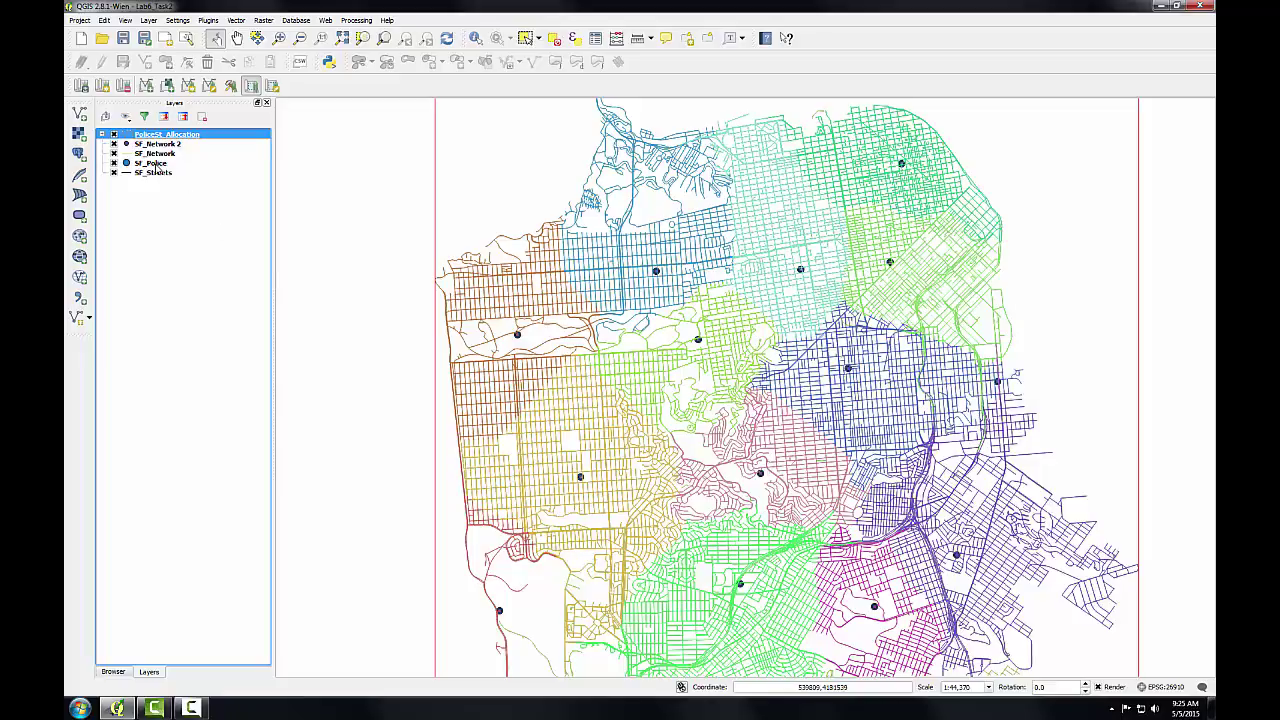
Move SF_Police to the top of the layer list and label it with FACILITY_N
drag(157, 166, 152, 136)
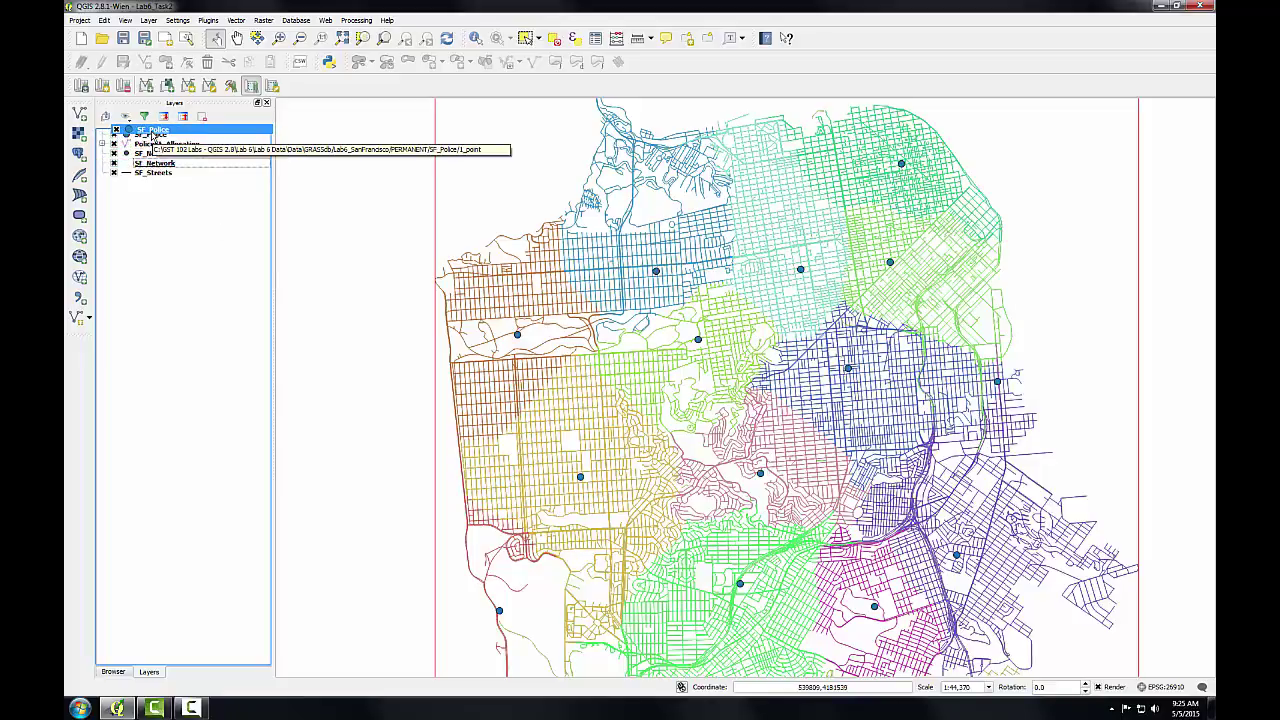
double_click(152, 136)
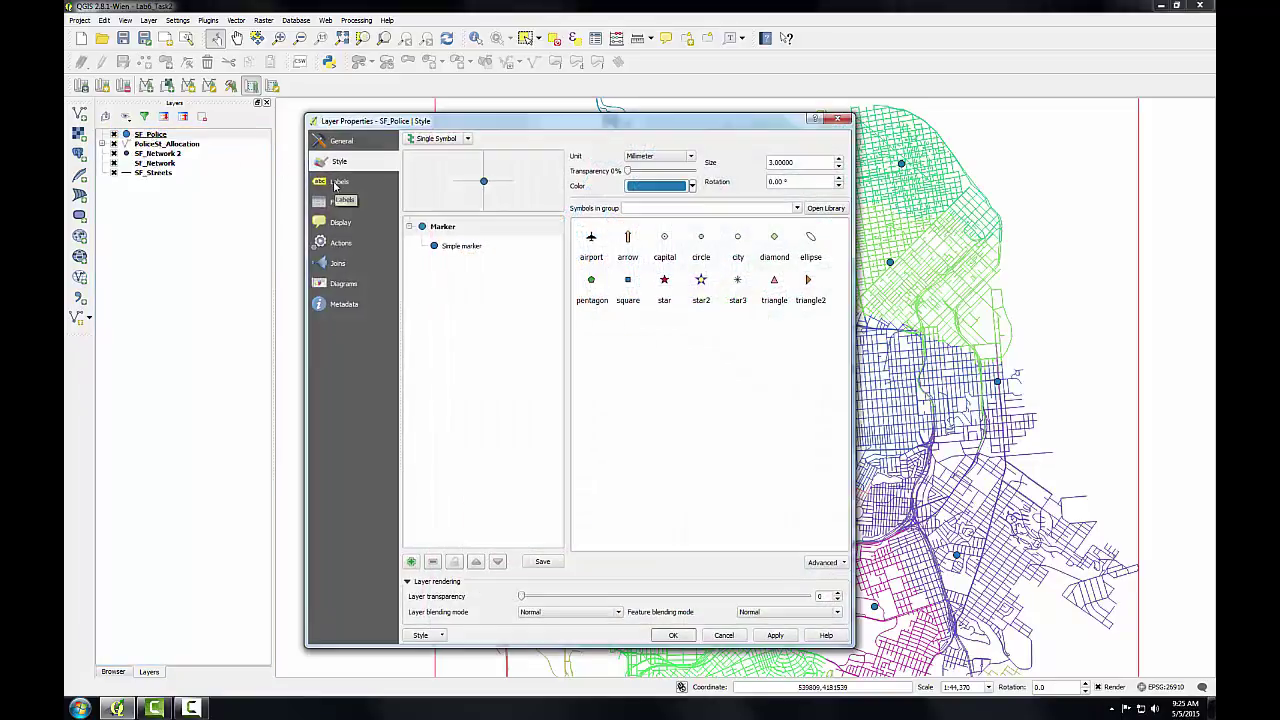
click(338, 182)
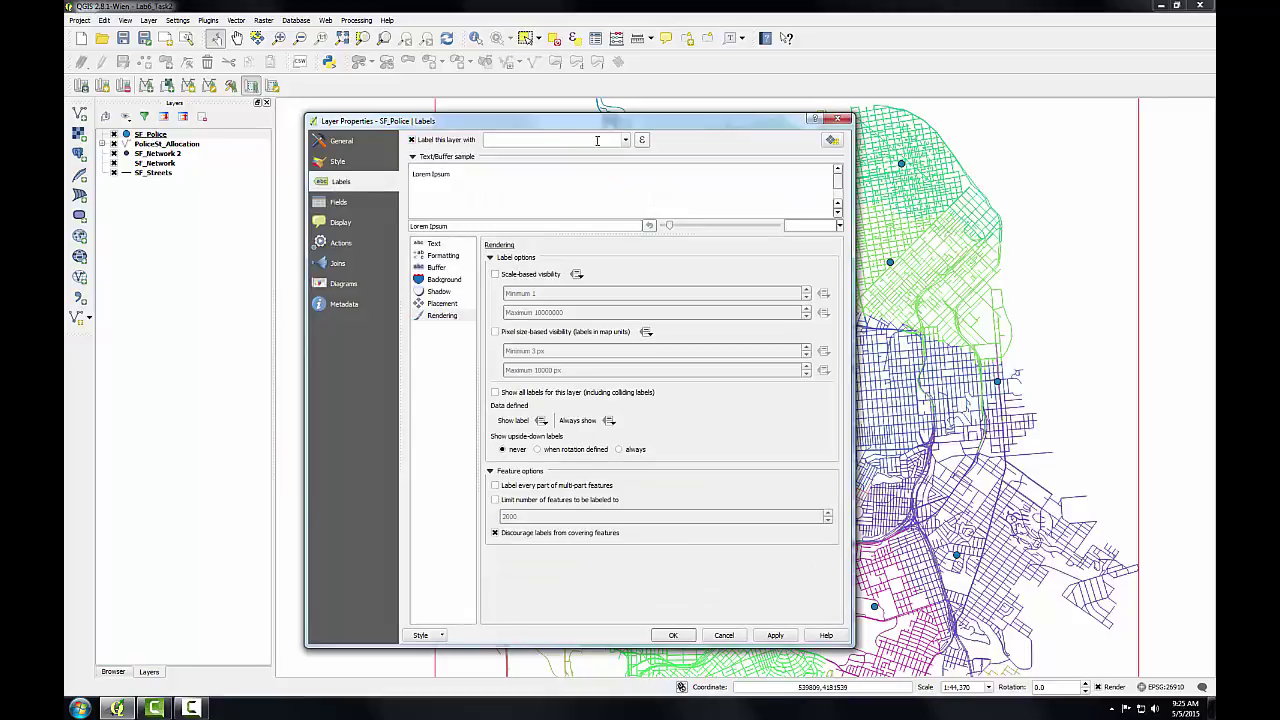
click(621, 141)
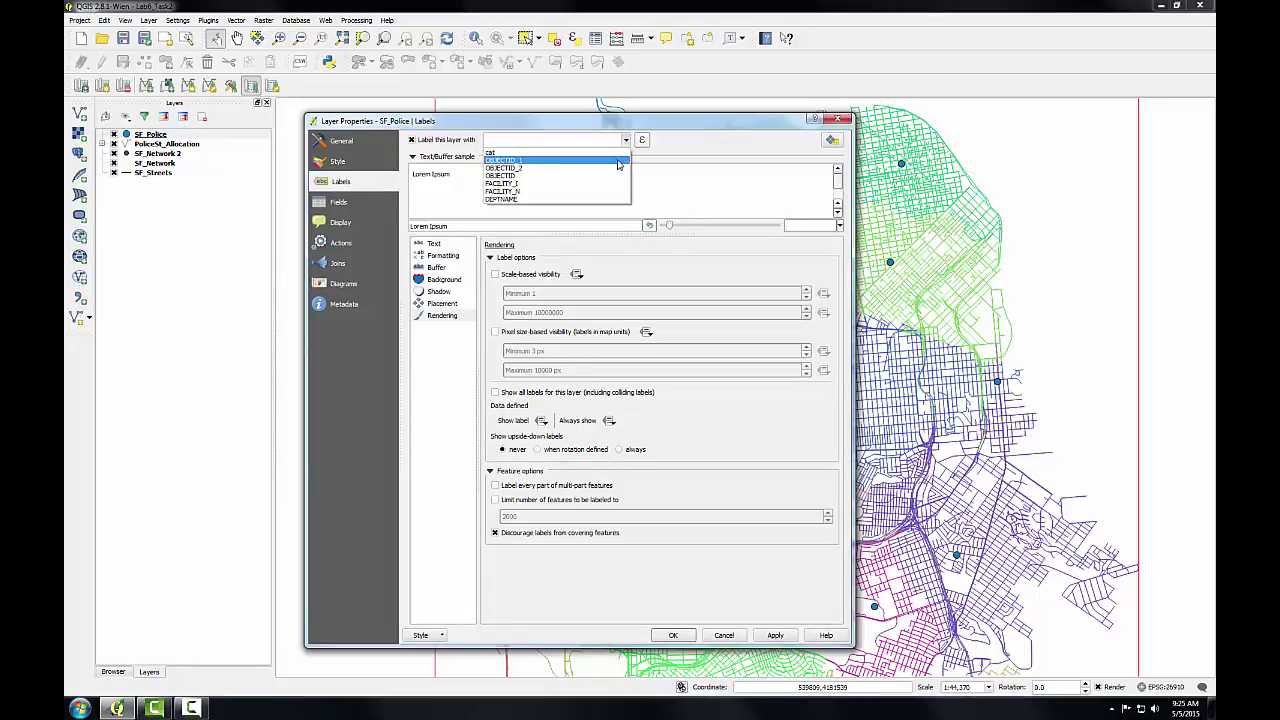
click(577, 193)
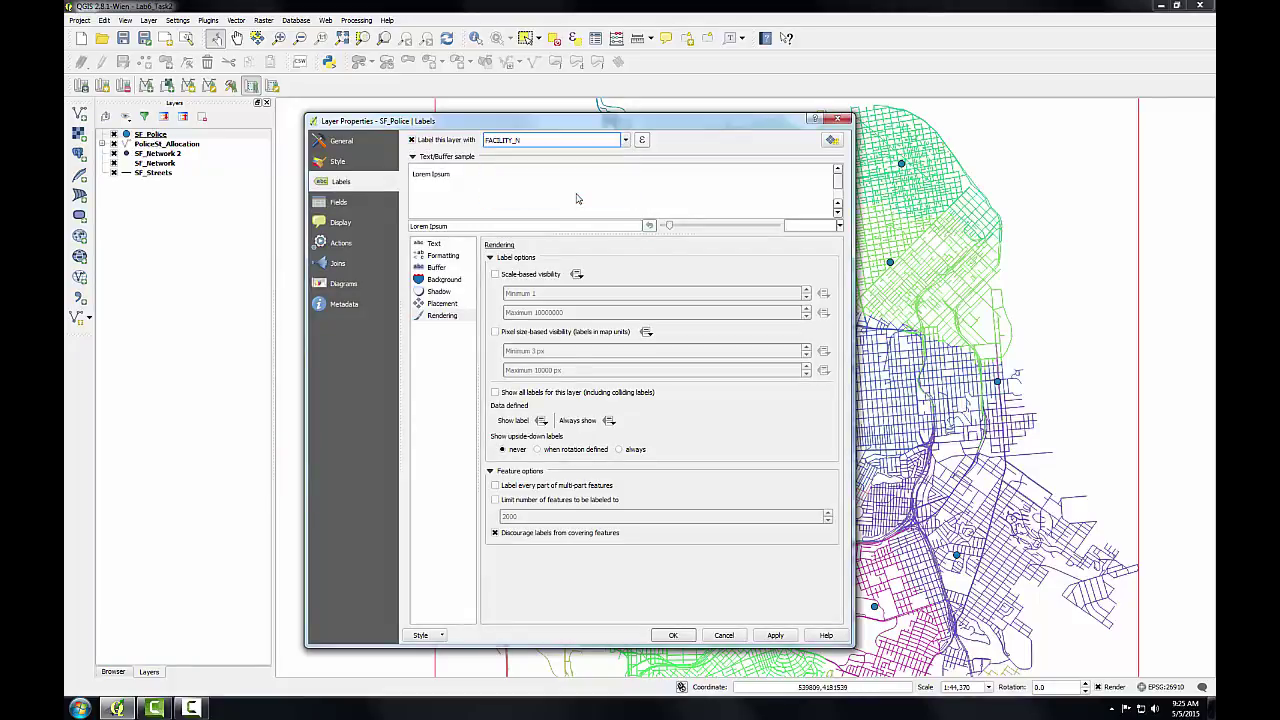
Make the station labels bold with a slightly larger font size
click(434, 245)
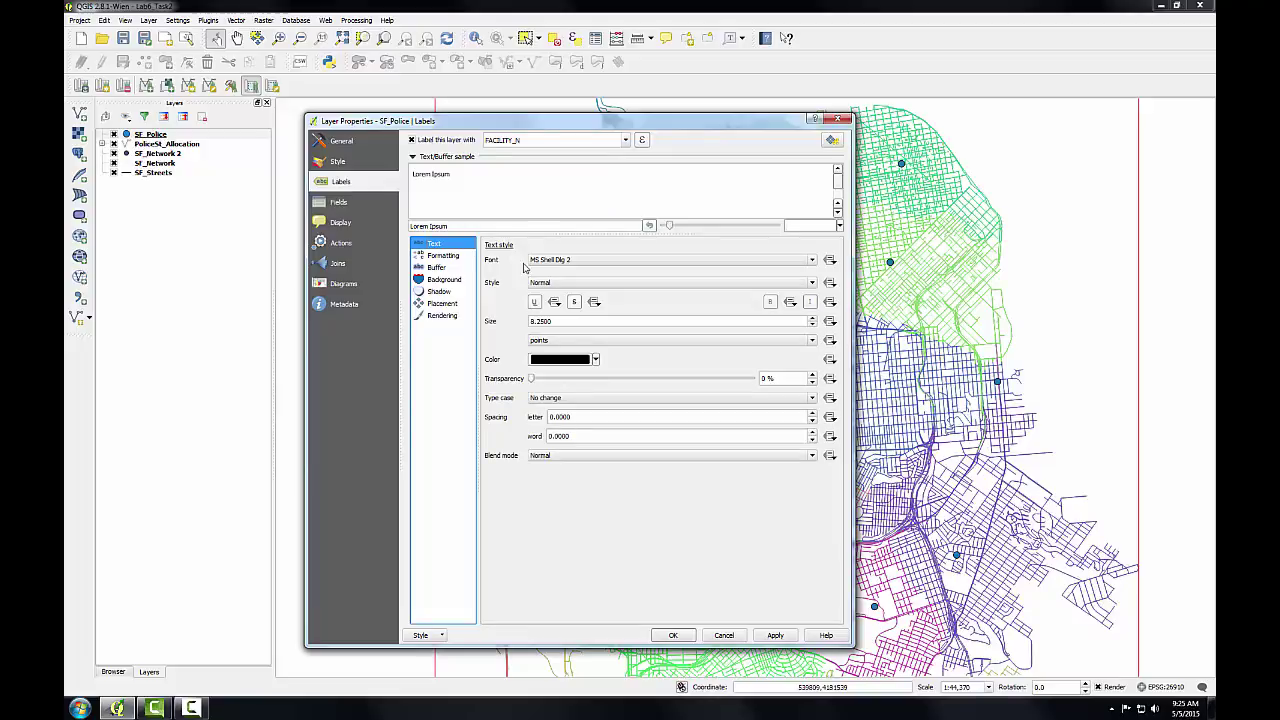
click(813, 318)
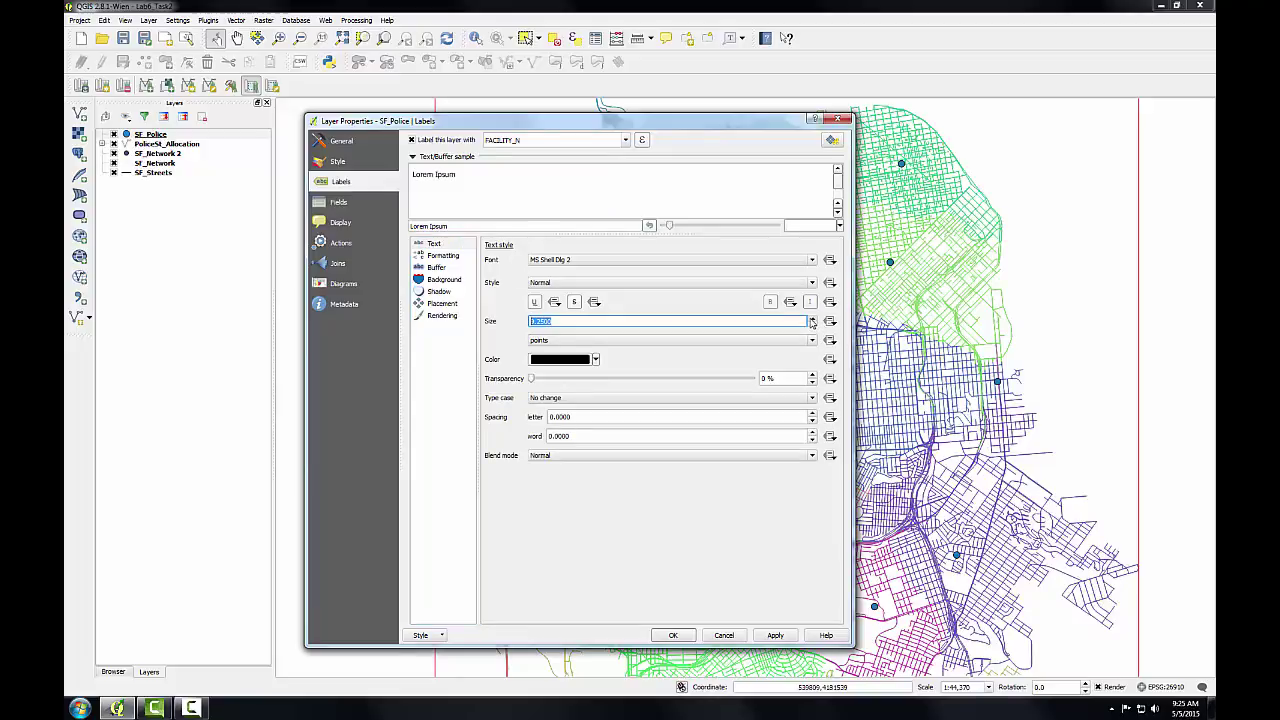
click(540, 282)
click(540, 294)
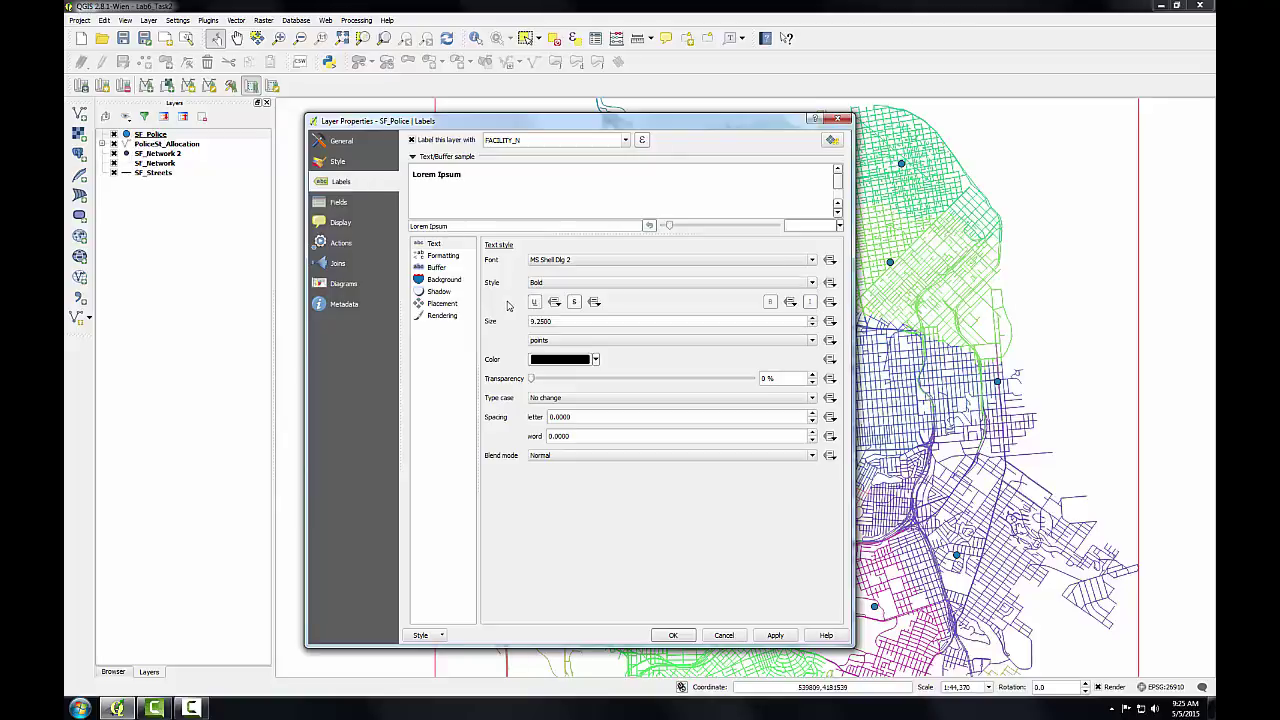
Enable a text buffer around the station labels and apply the label settings
click(433, 268)
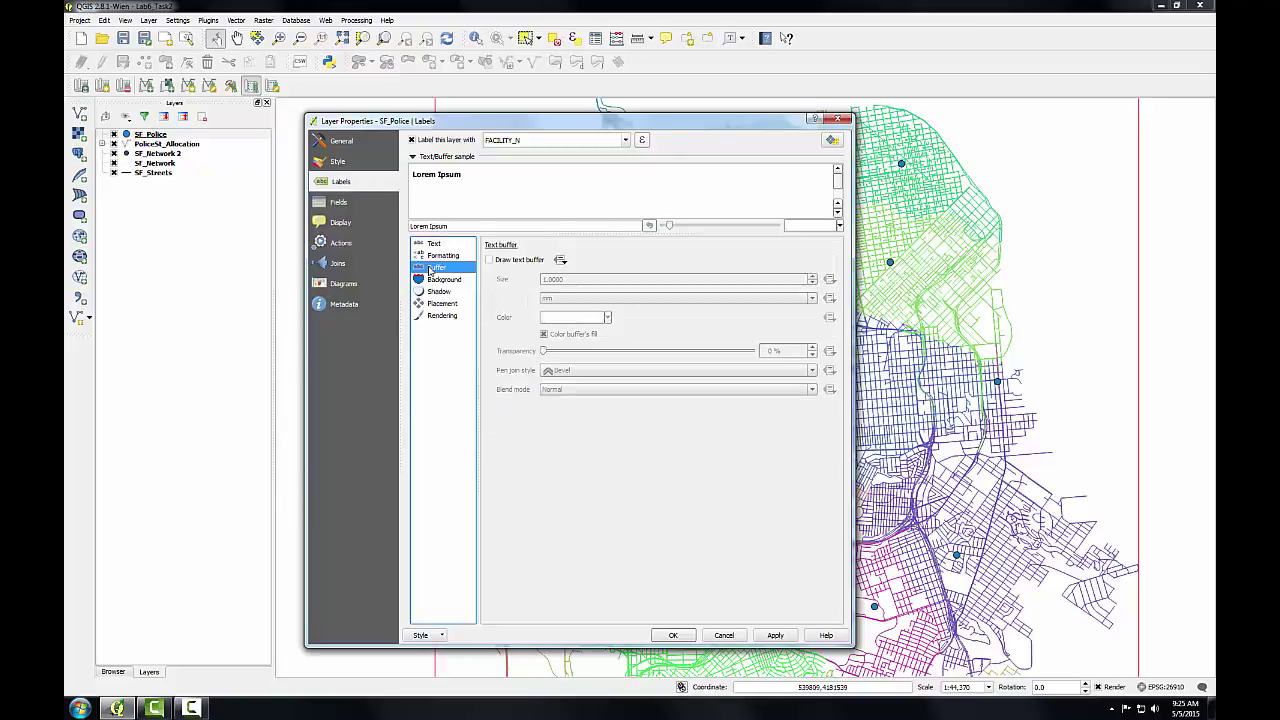
click(489, 260)
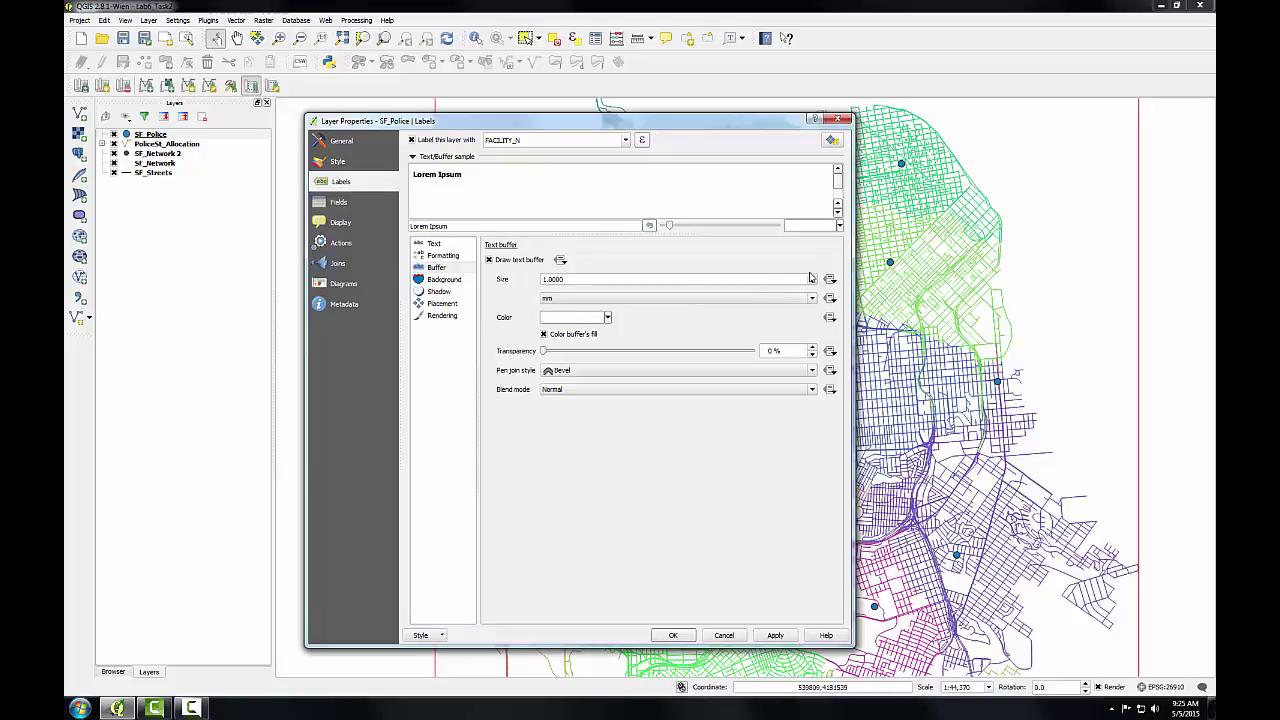
double_click(810, 279)
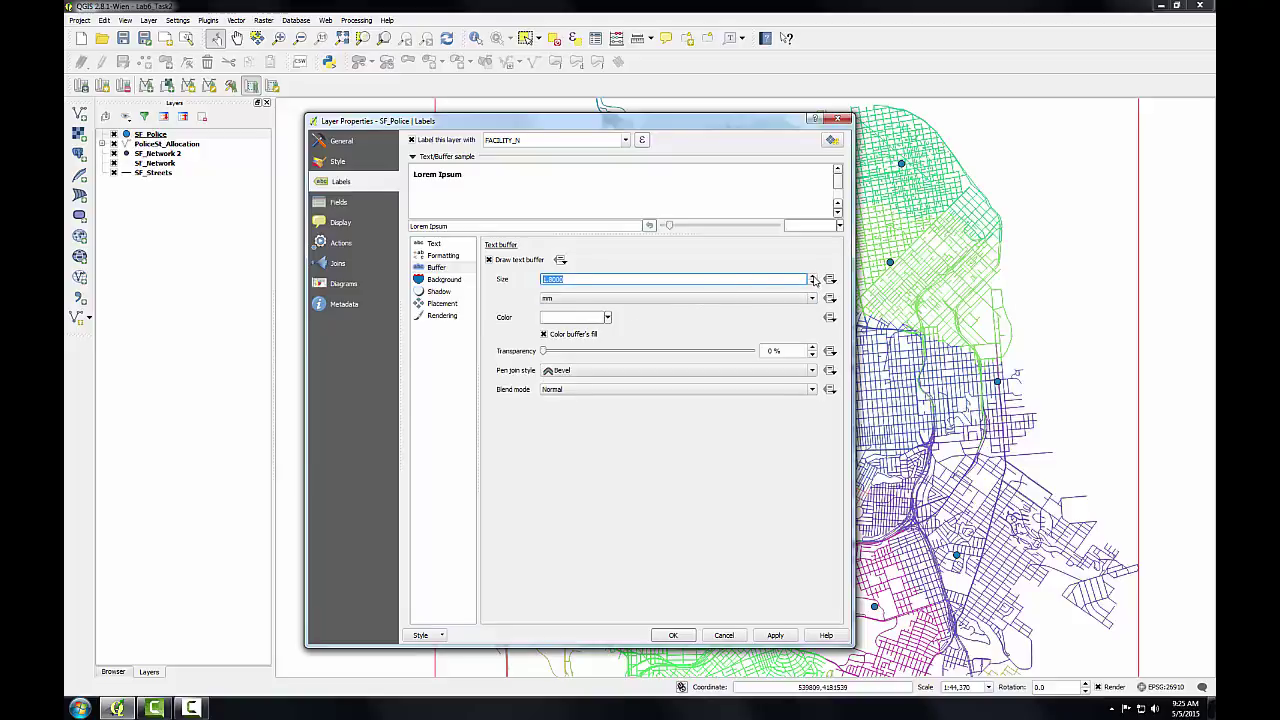
click(665, 637)
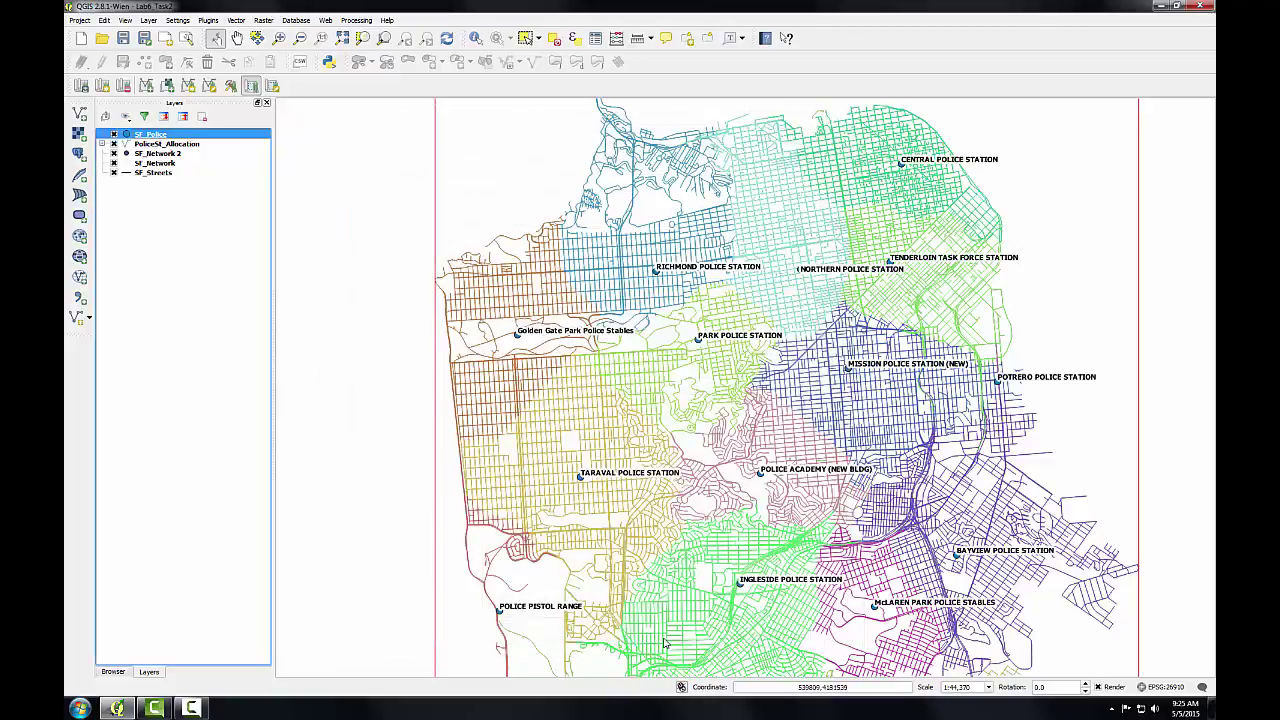